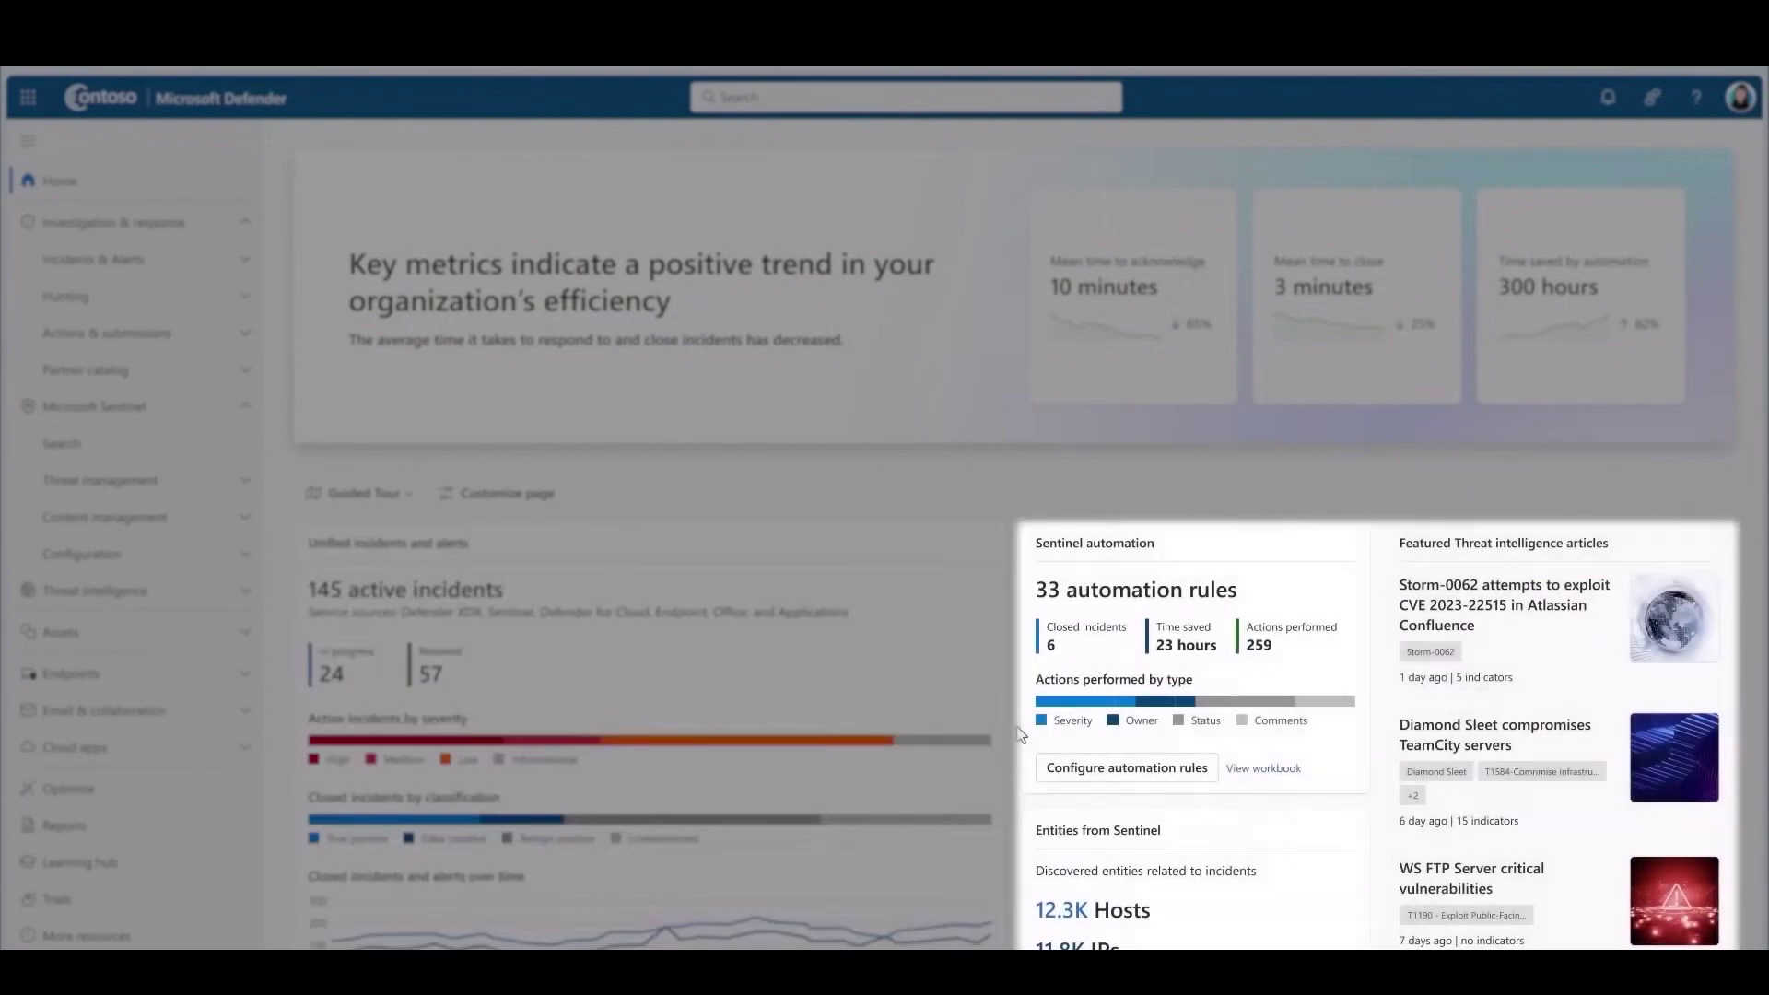
Open the full Incident Queue showing all 11 active high, medium and low severity incidents.
scroll(1020, 734, "down", 3)
scroll(1020, 735, "down", 3)
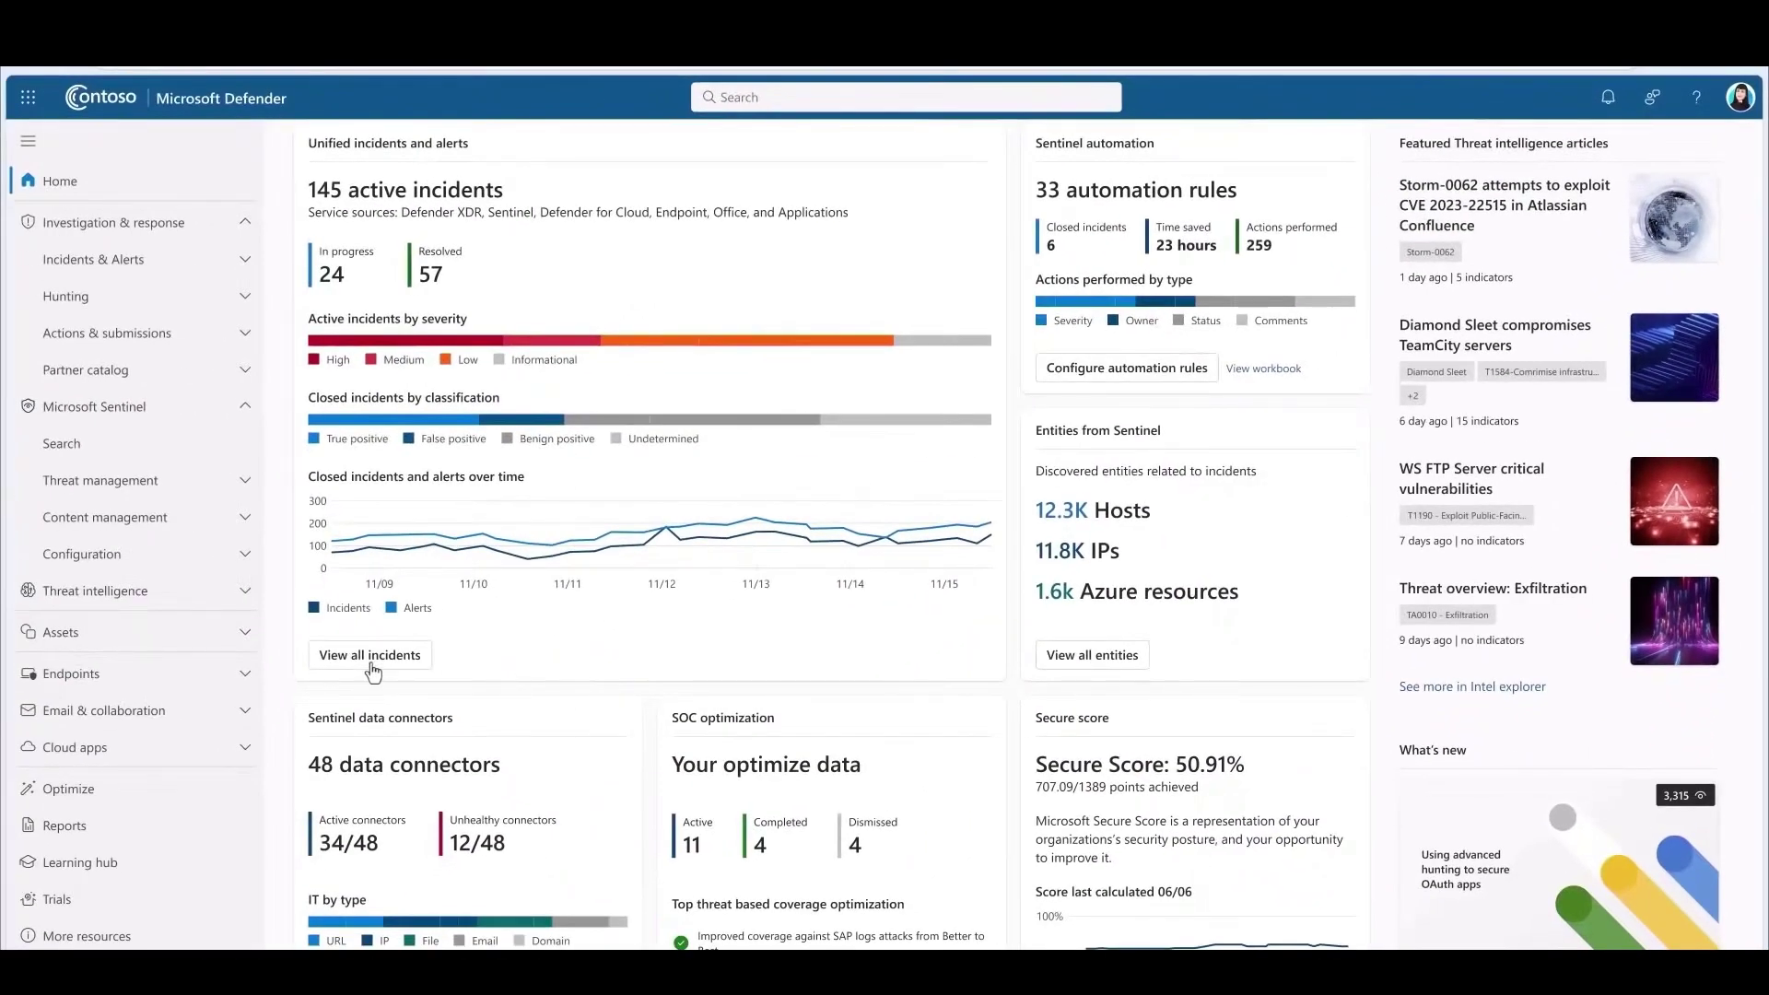
left_click(371, 656)
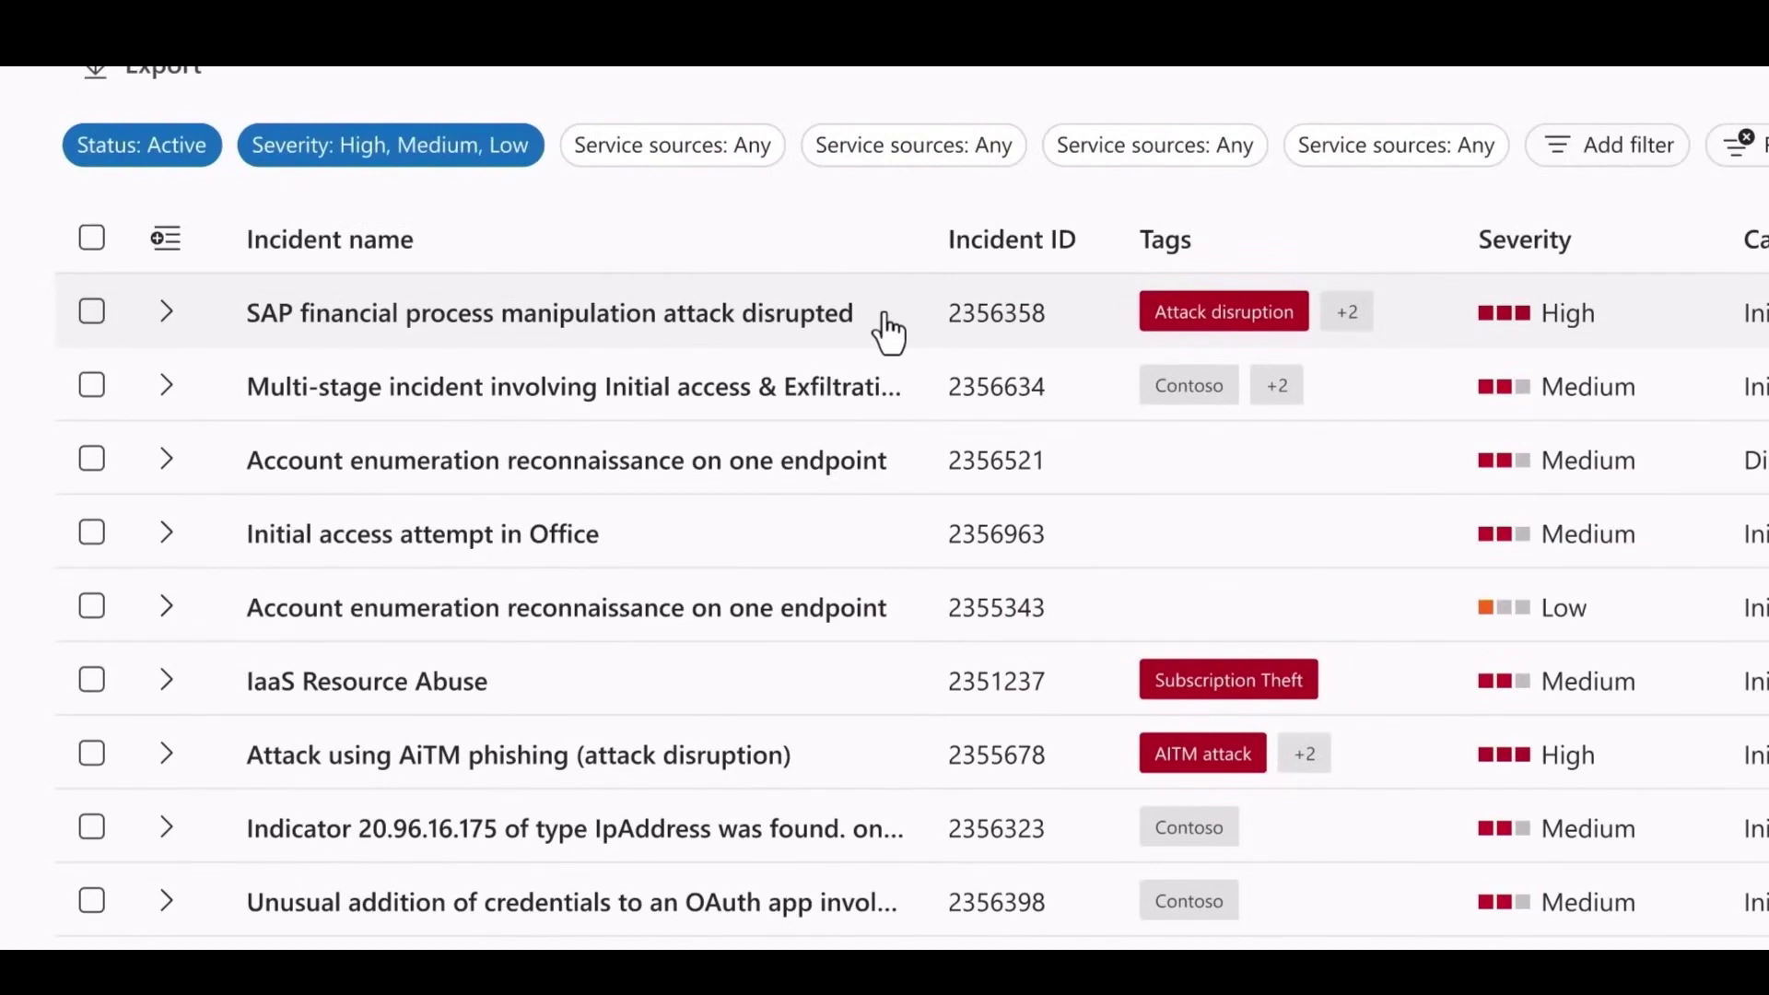
Open the 'SAP financial process manipulation attack disrupted' incident to view its attack story and alerts.
left_click(841, 343)
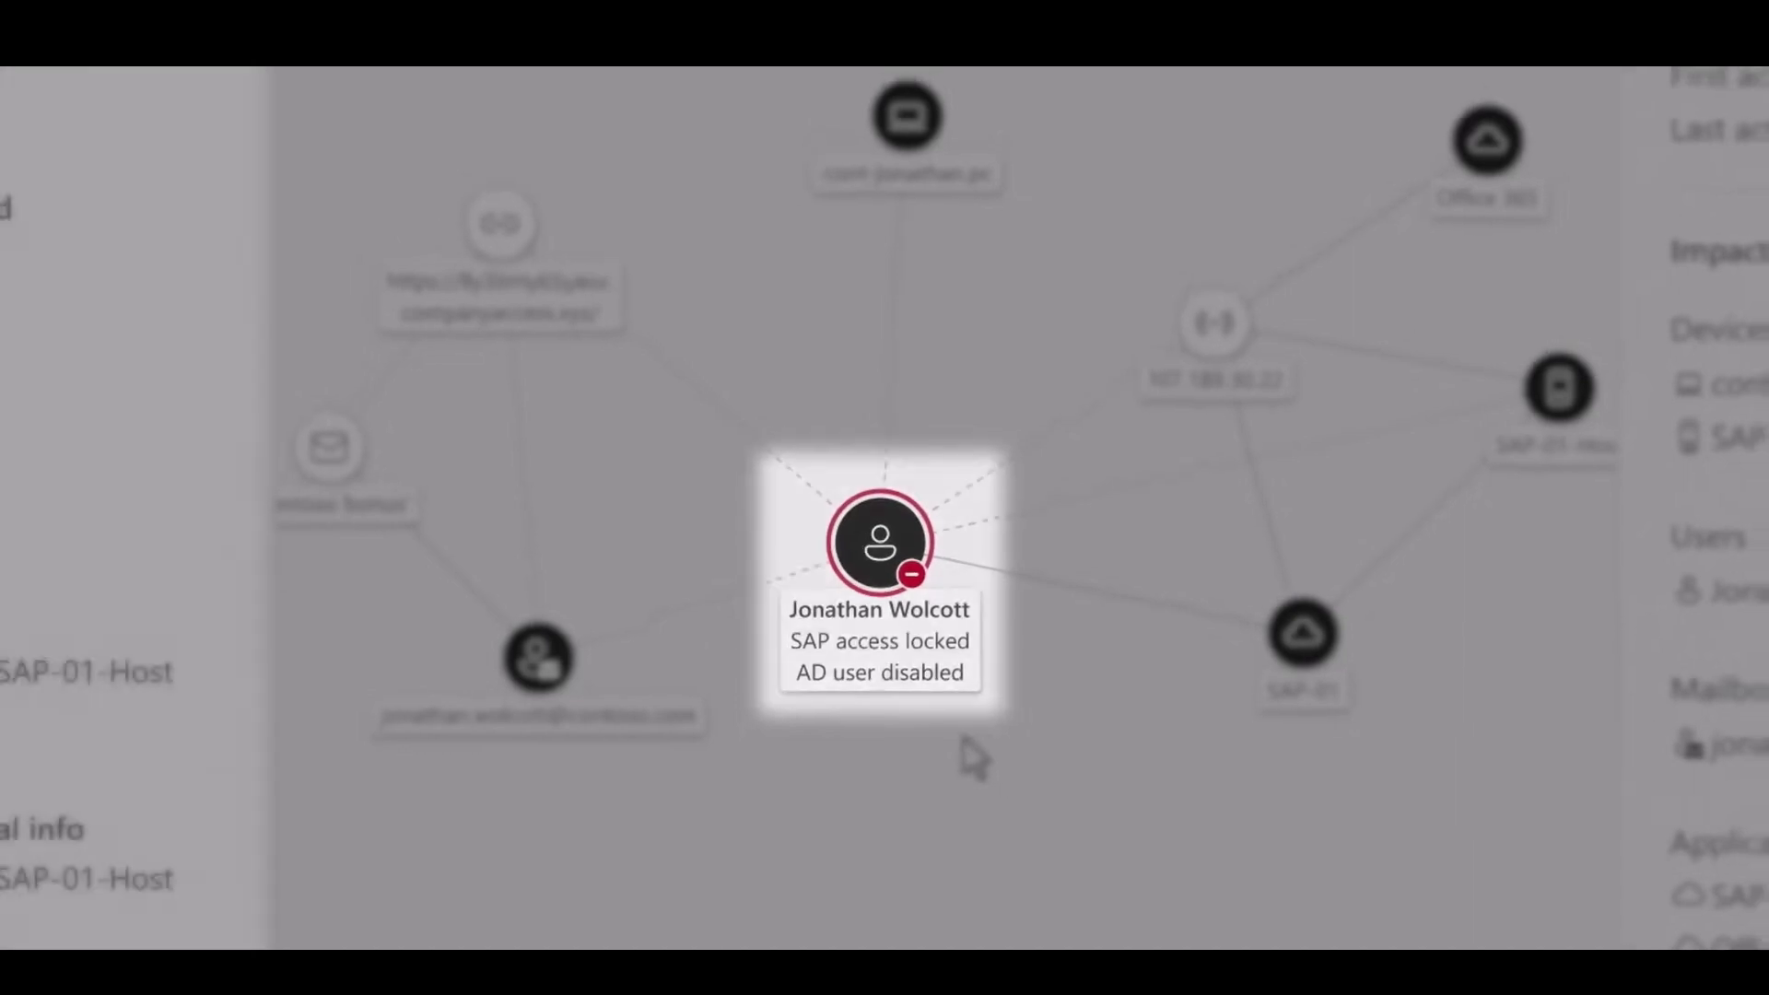
scroll(442, 774, "down", 1)
scroll(439, 755, "down", 6)
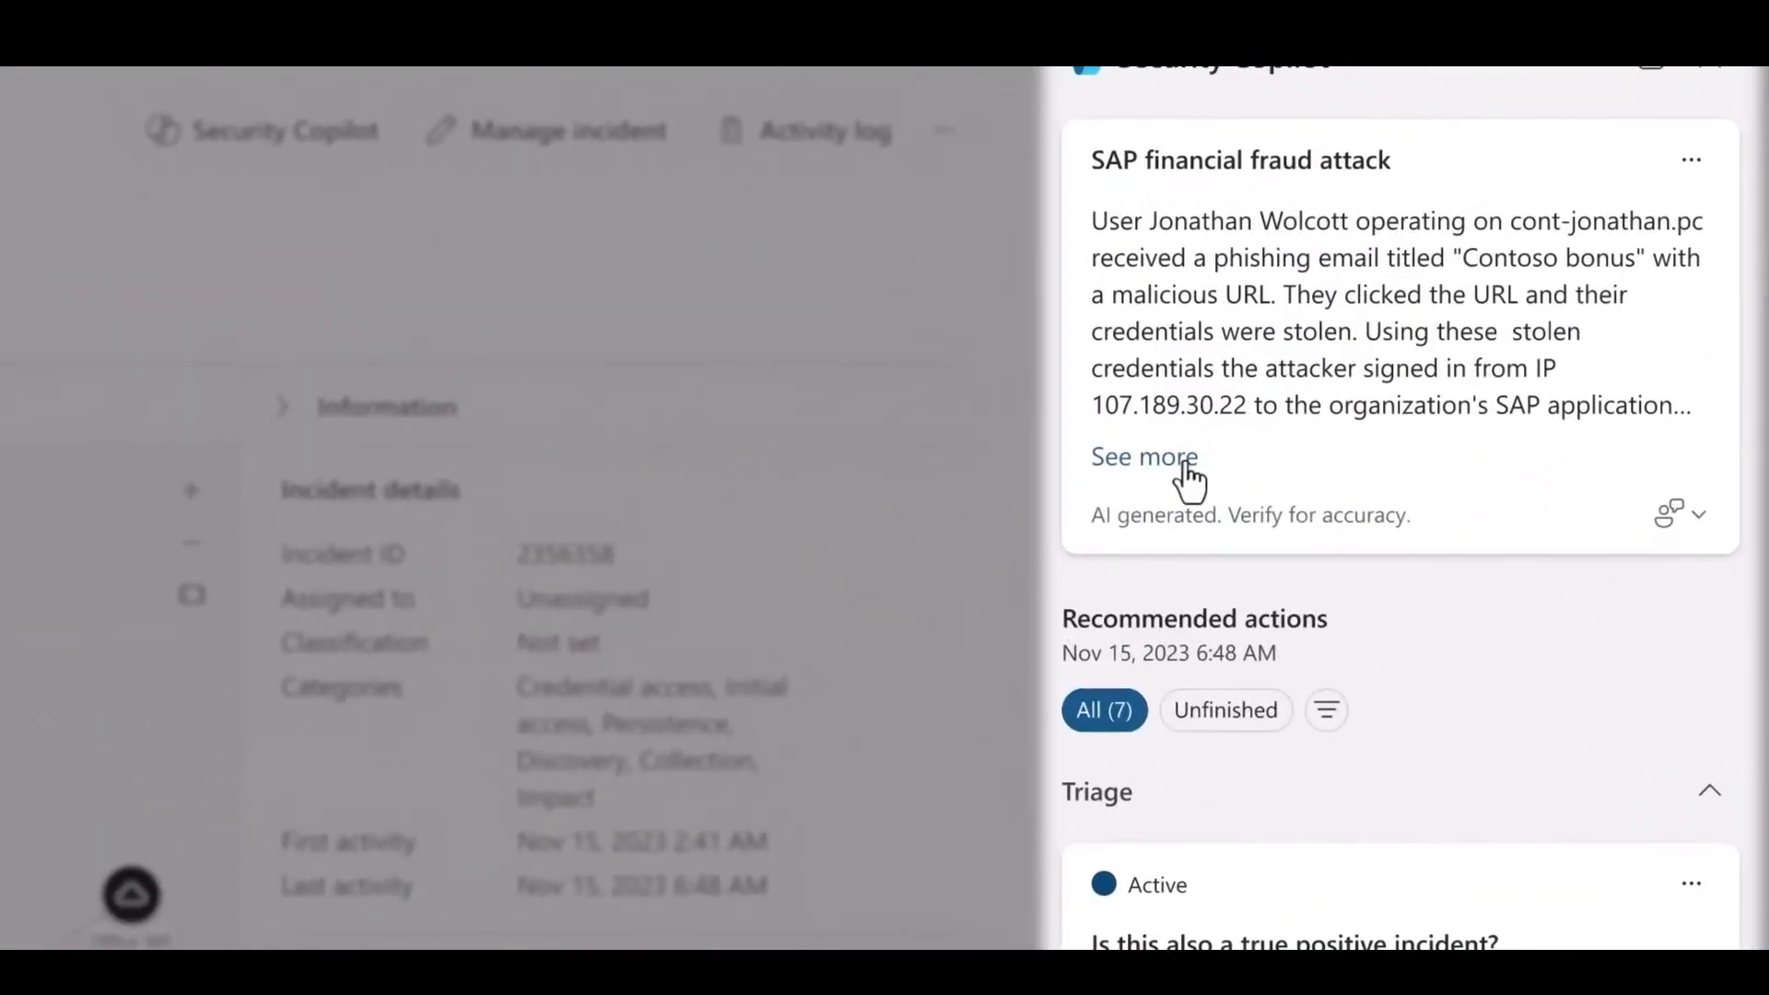
Expand the Copilot incident summary and classify the incident as BEC financial fraud multi-stage attack.
left_click(1188, 461)
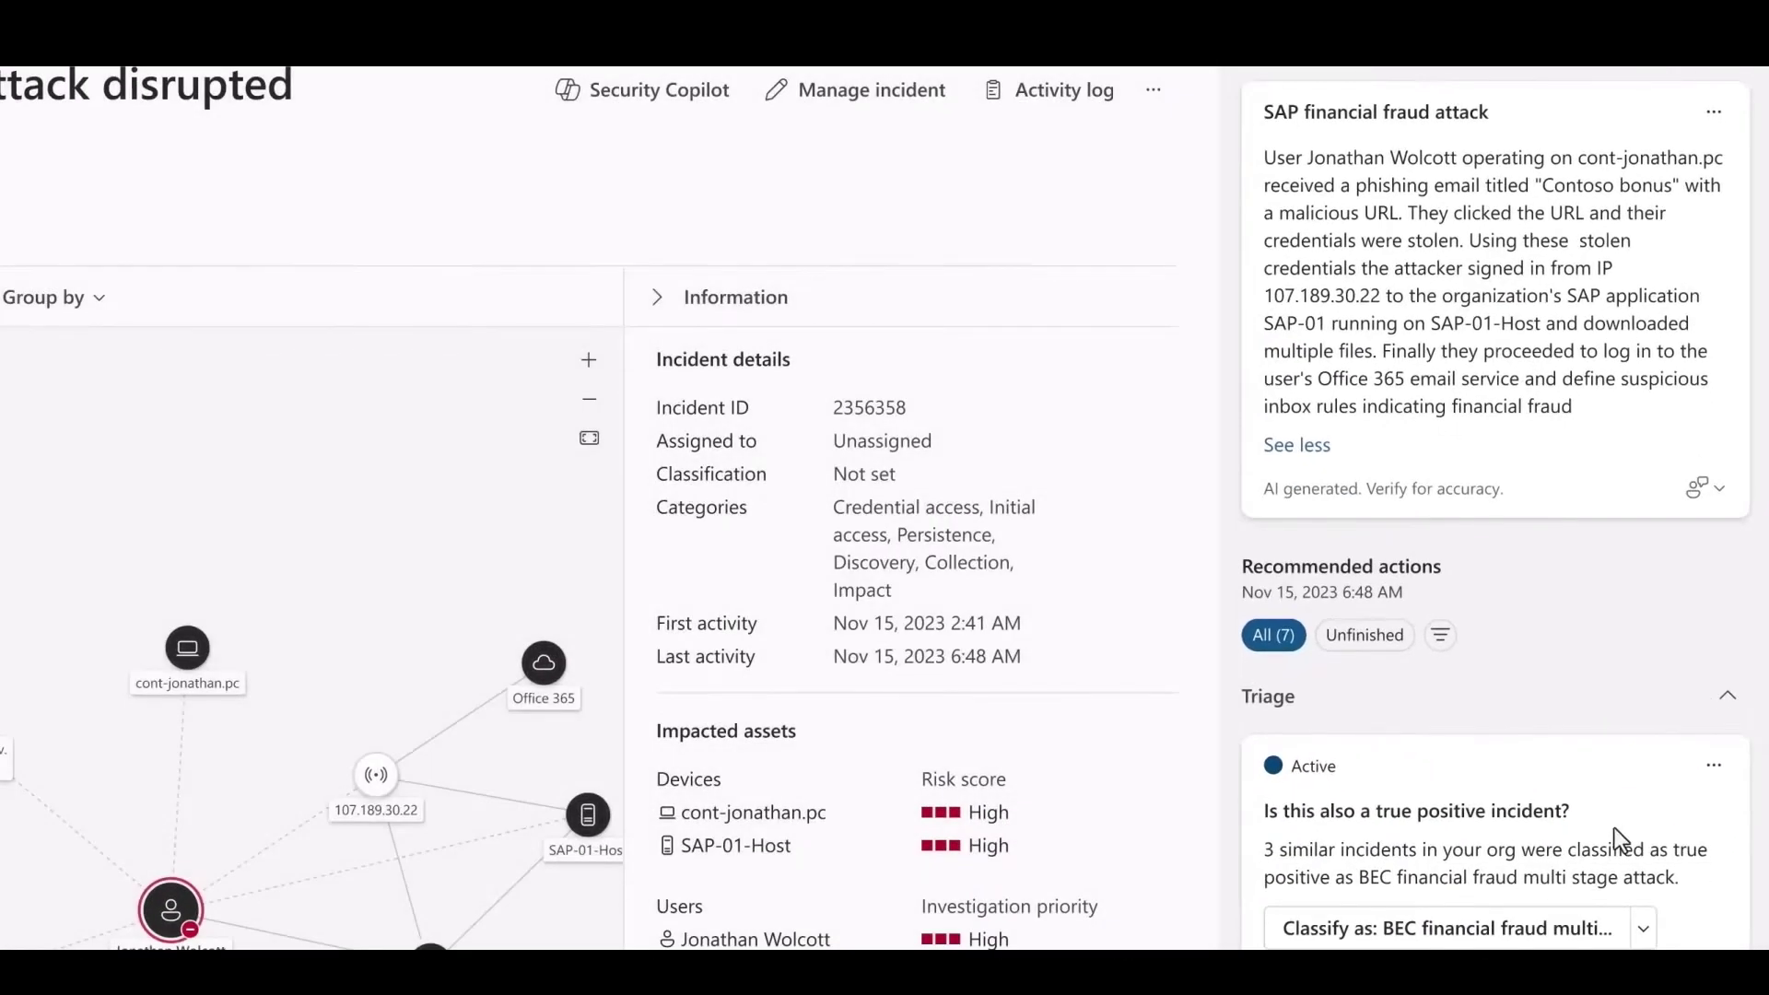
scroll(1615, 828, "down", 5)
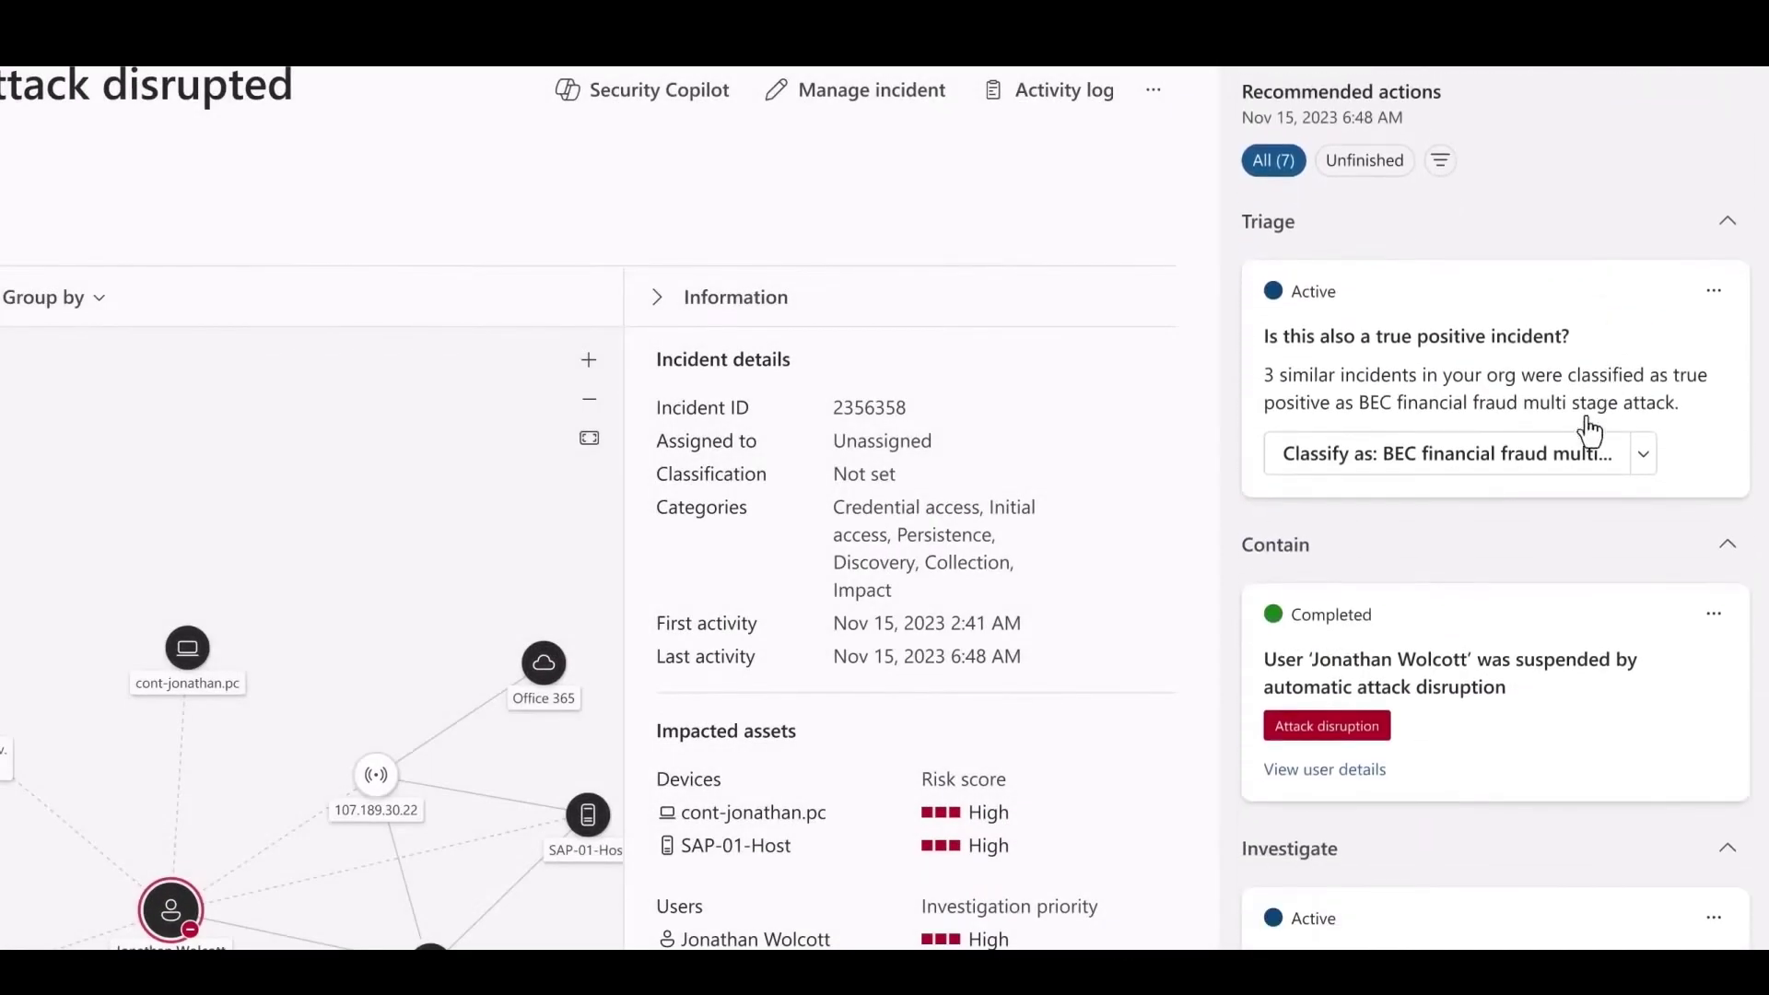
left_click(1570, 475)
scroll(1619, 639, "down", 5)
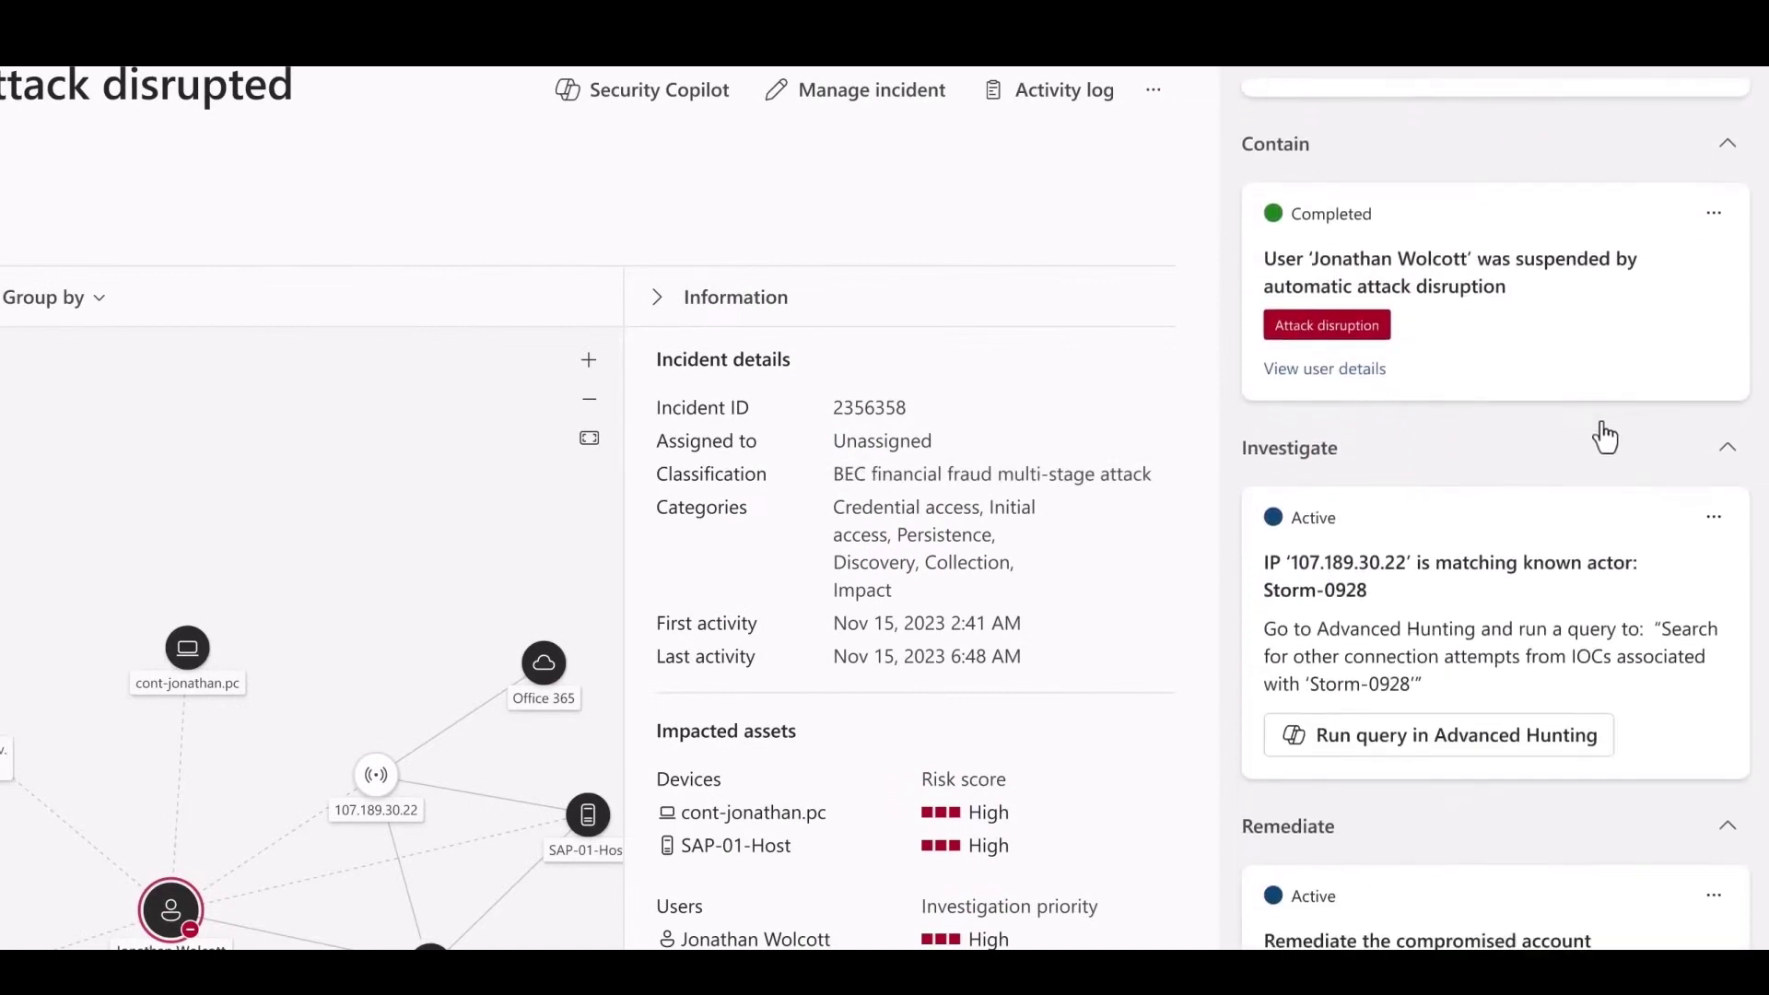
scroll(1604, 430, "down", 2)
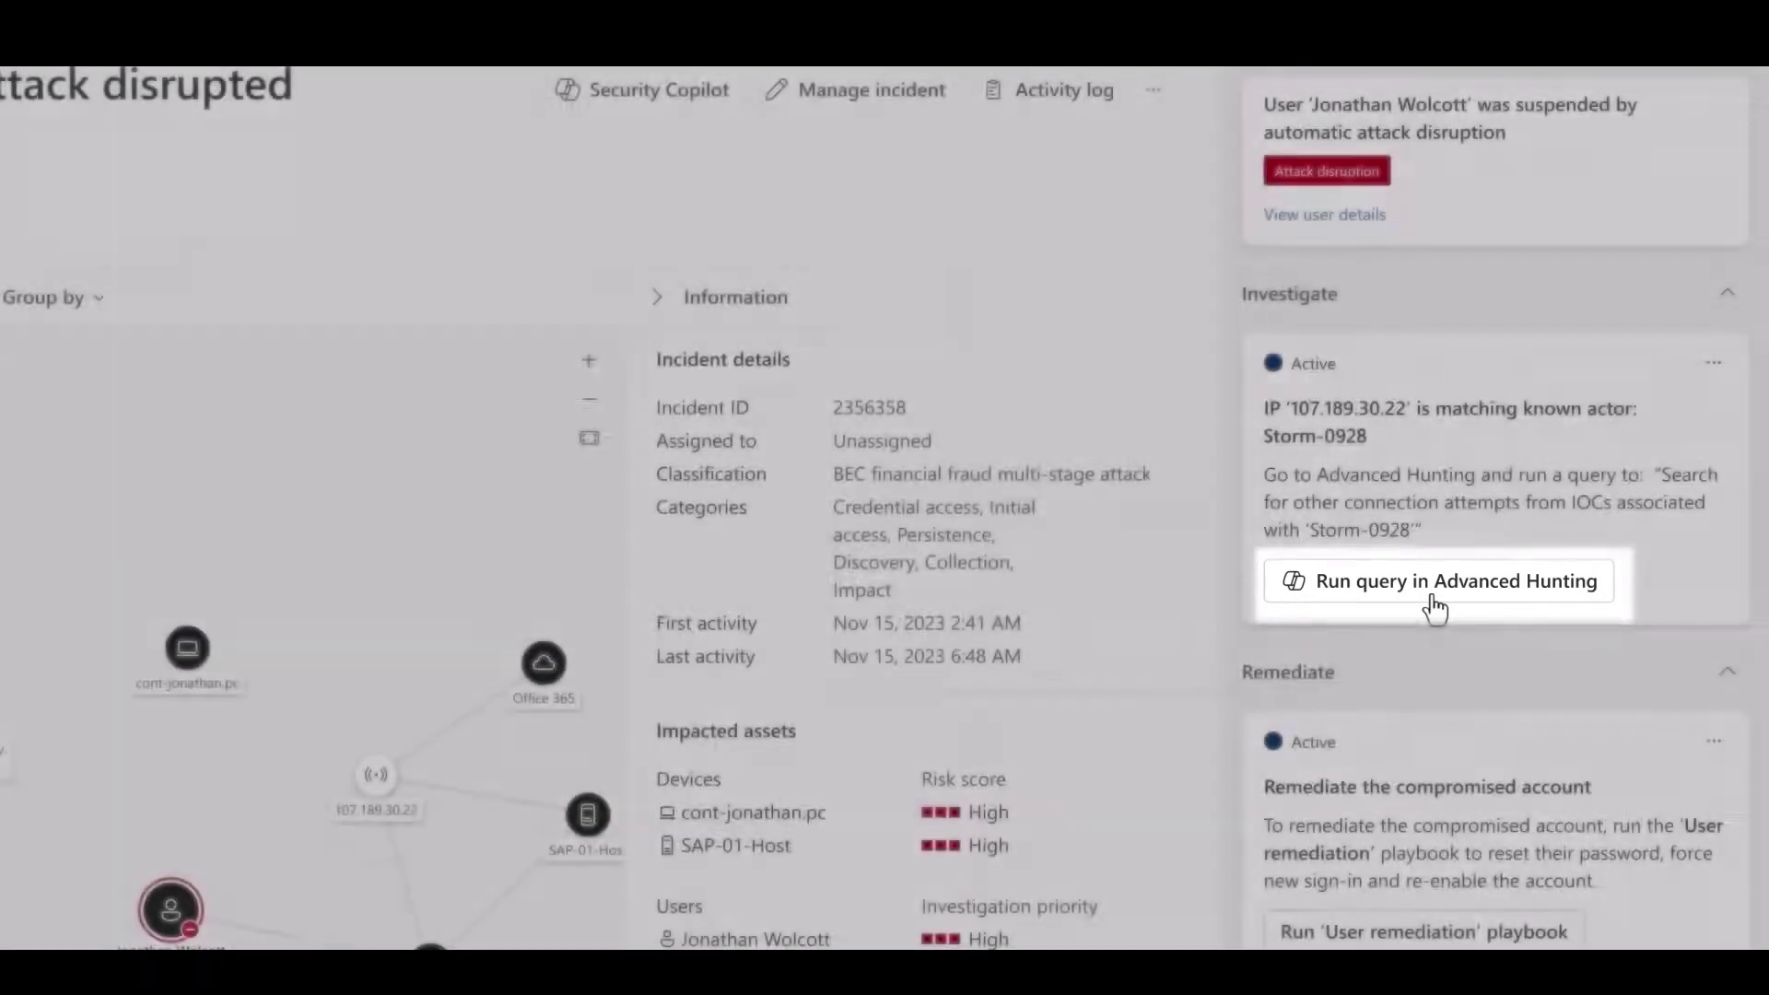
Run the Storm-0928 hunting query and narrow it to ConnectionSuccess, leaving 2 results.
left_click(1434, 606)
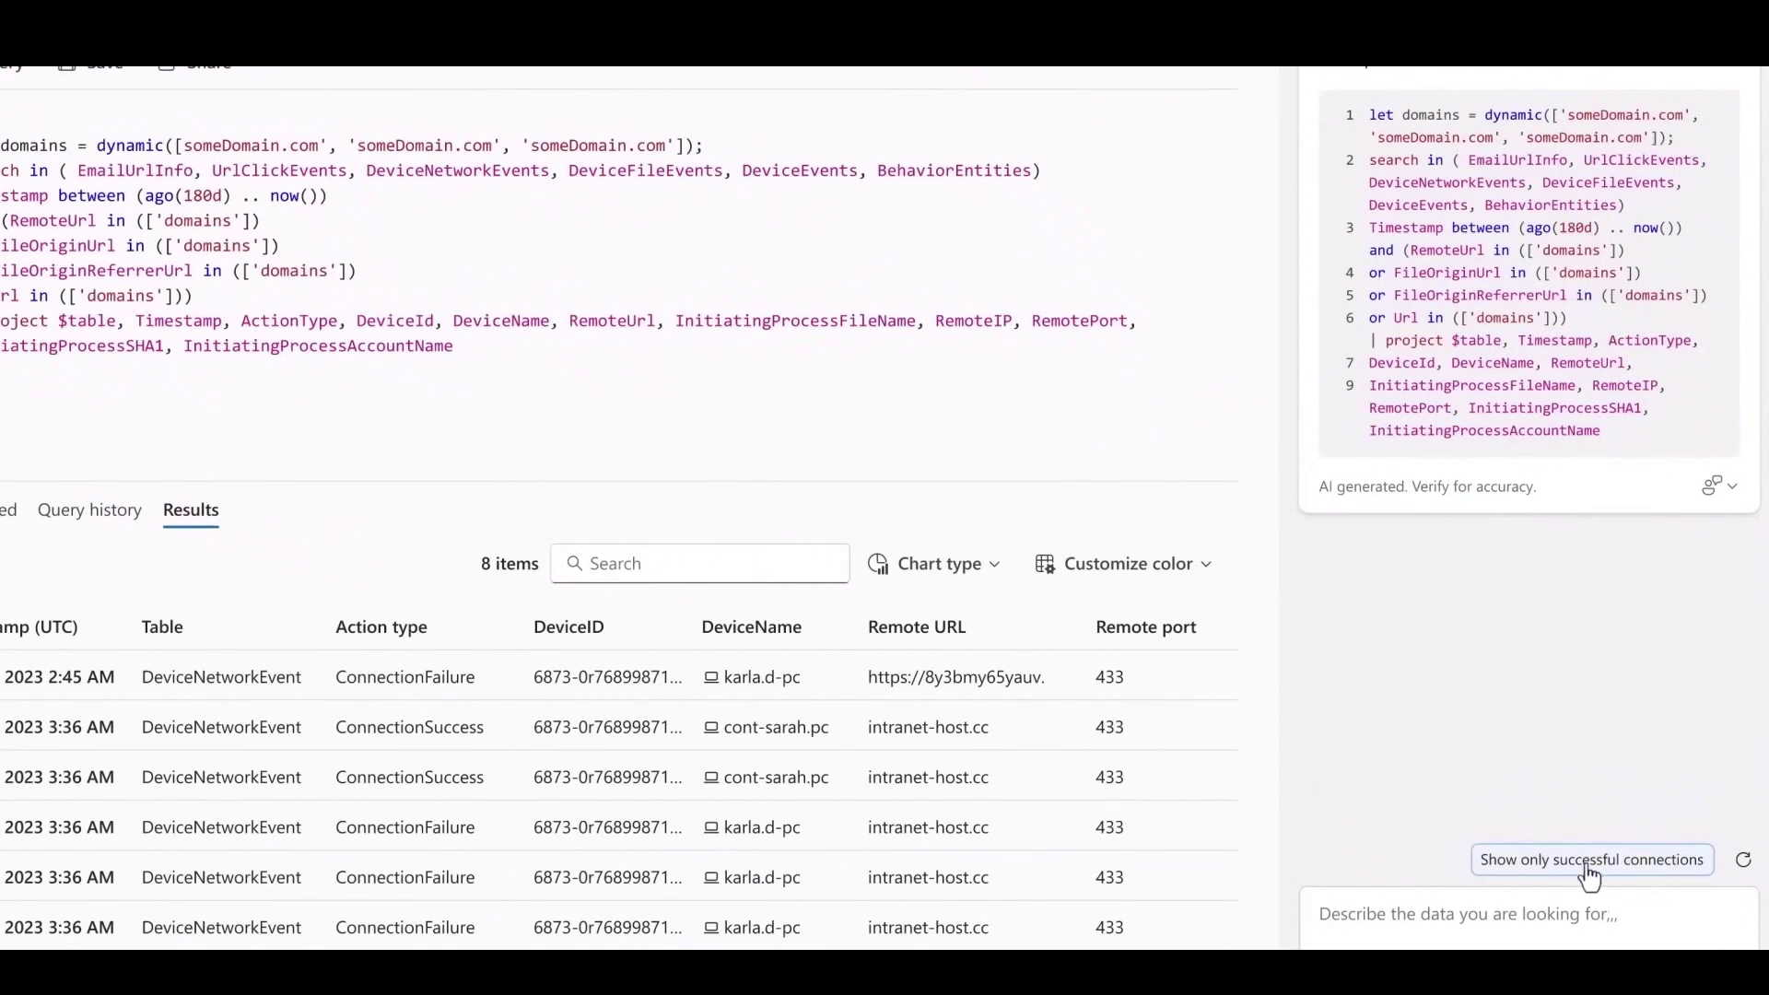
left_click(1591, 862)
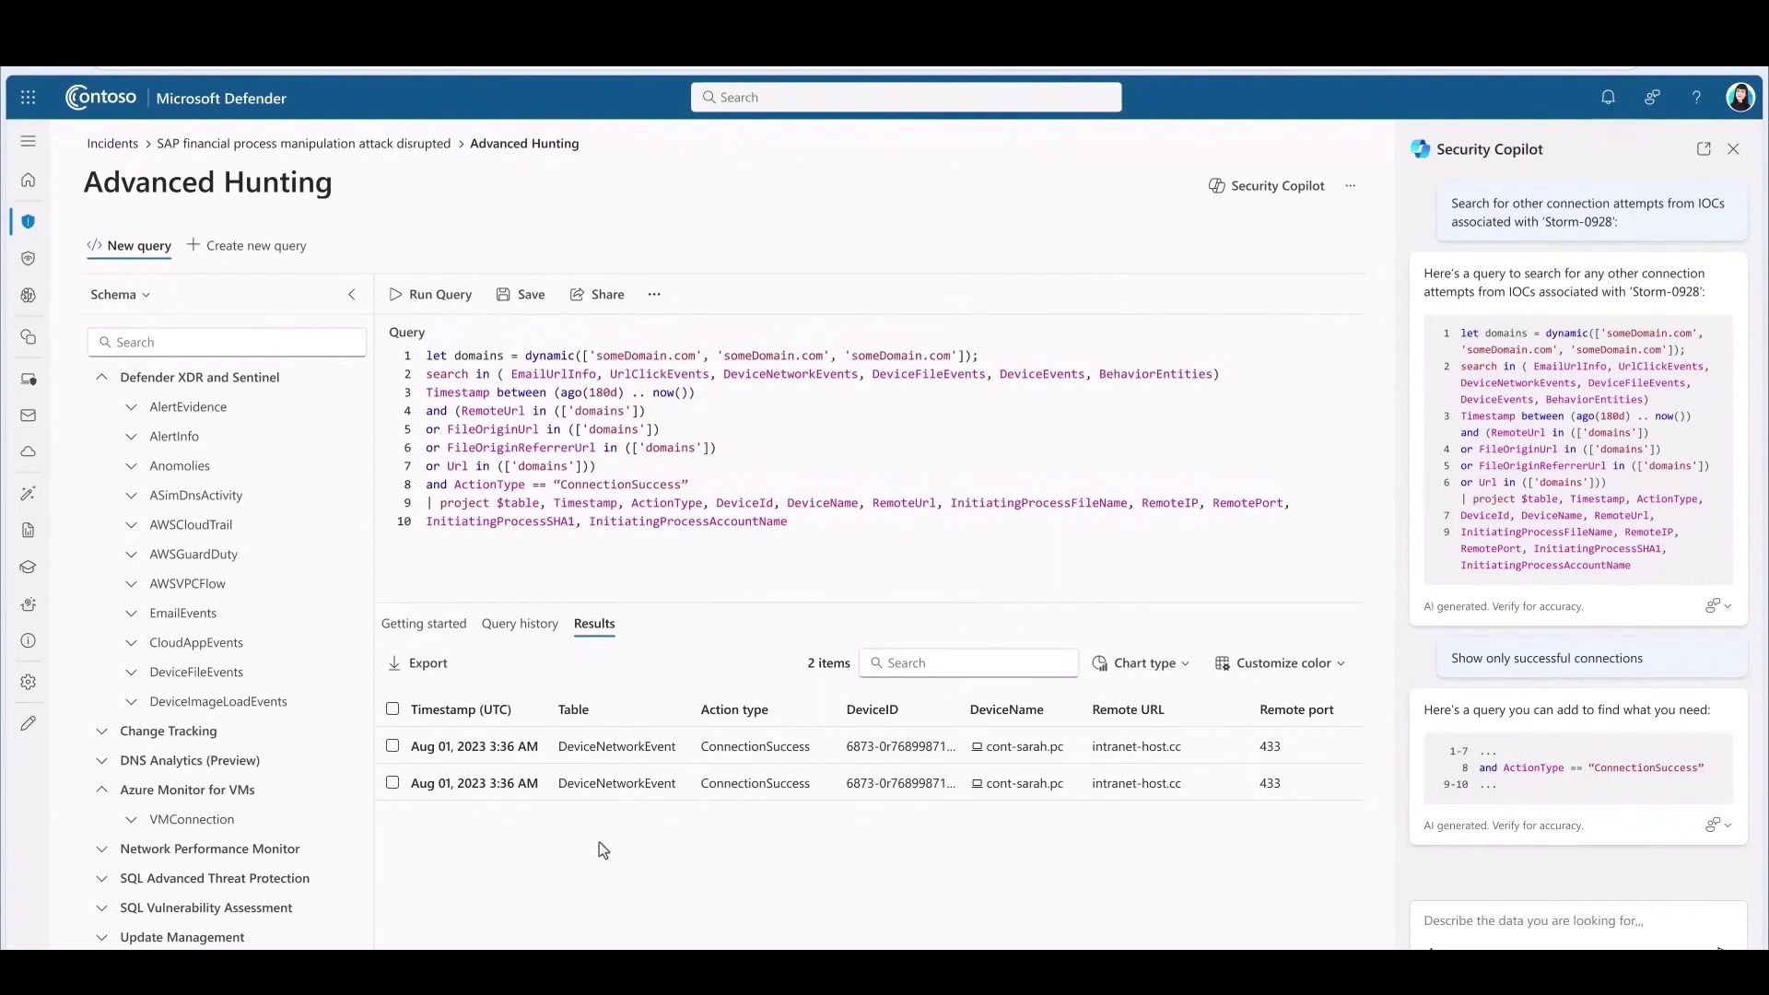
Link both successful cont-sarah.pc connection results to the SAP incident and return to it.
left_click(393, 746)
left_click(392, 784)
left_click(505, 663)
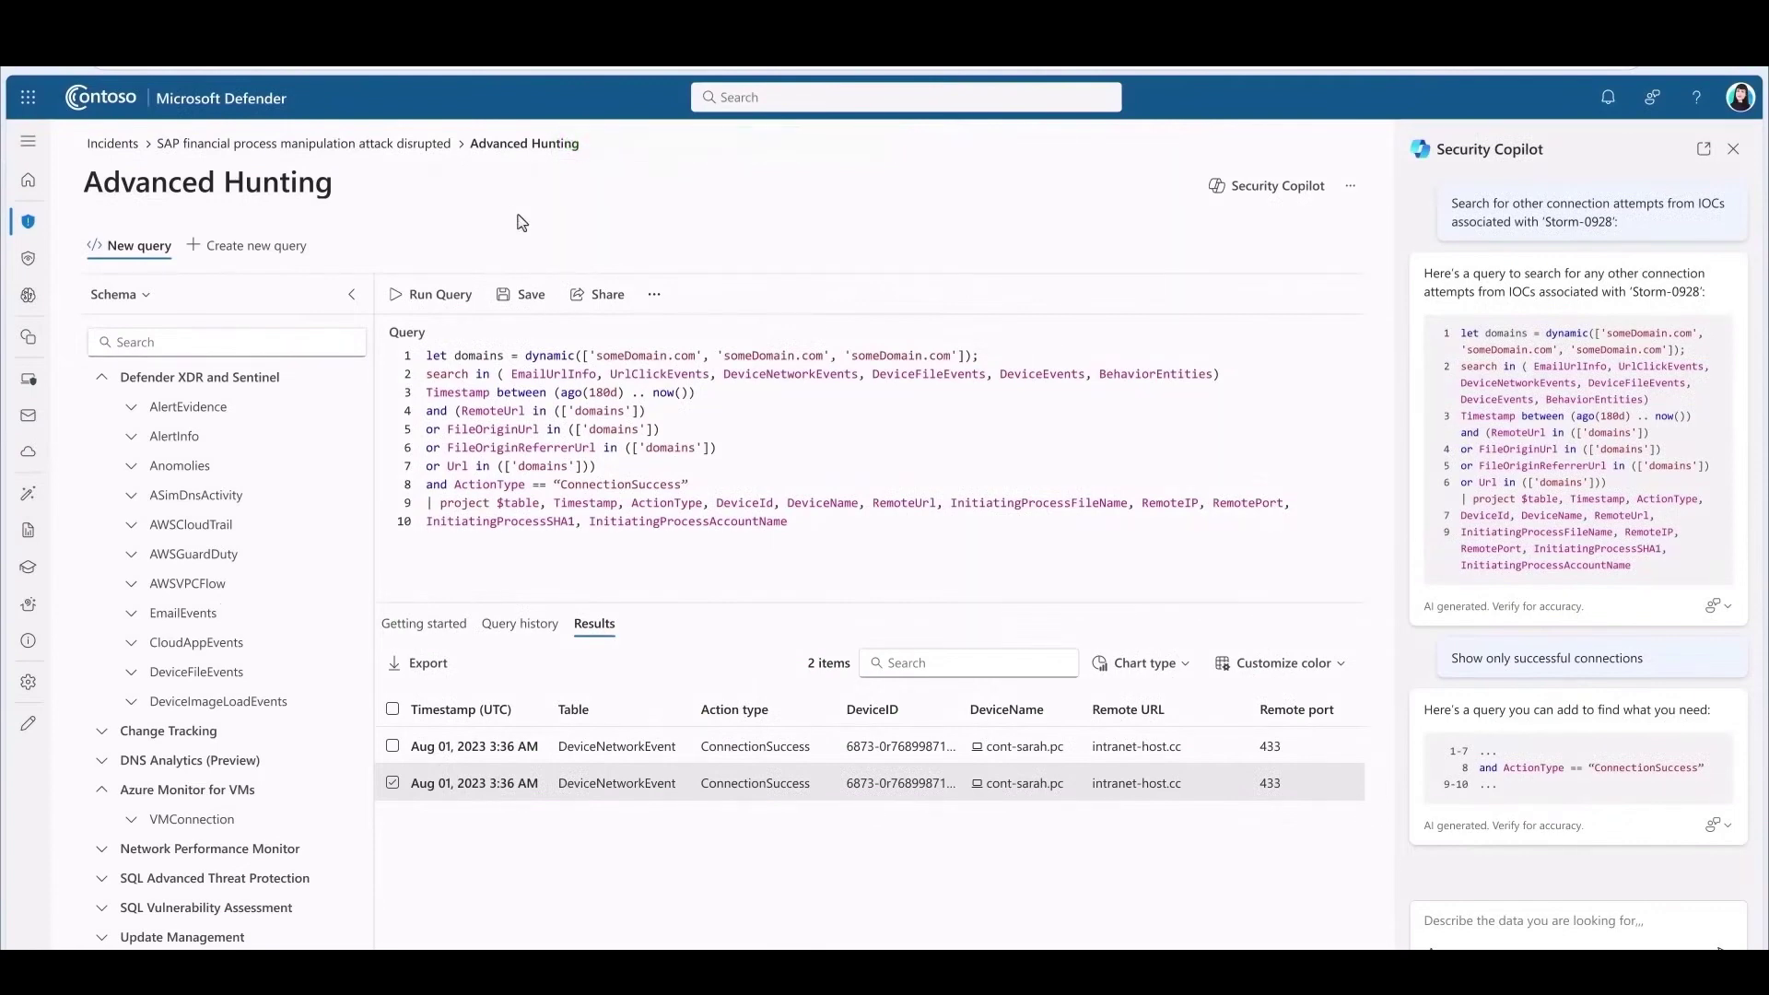
left_click(422, 147)
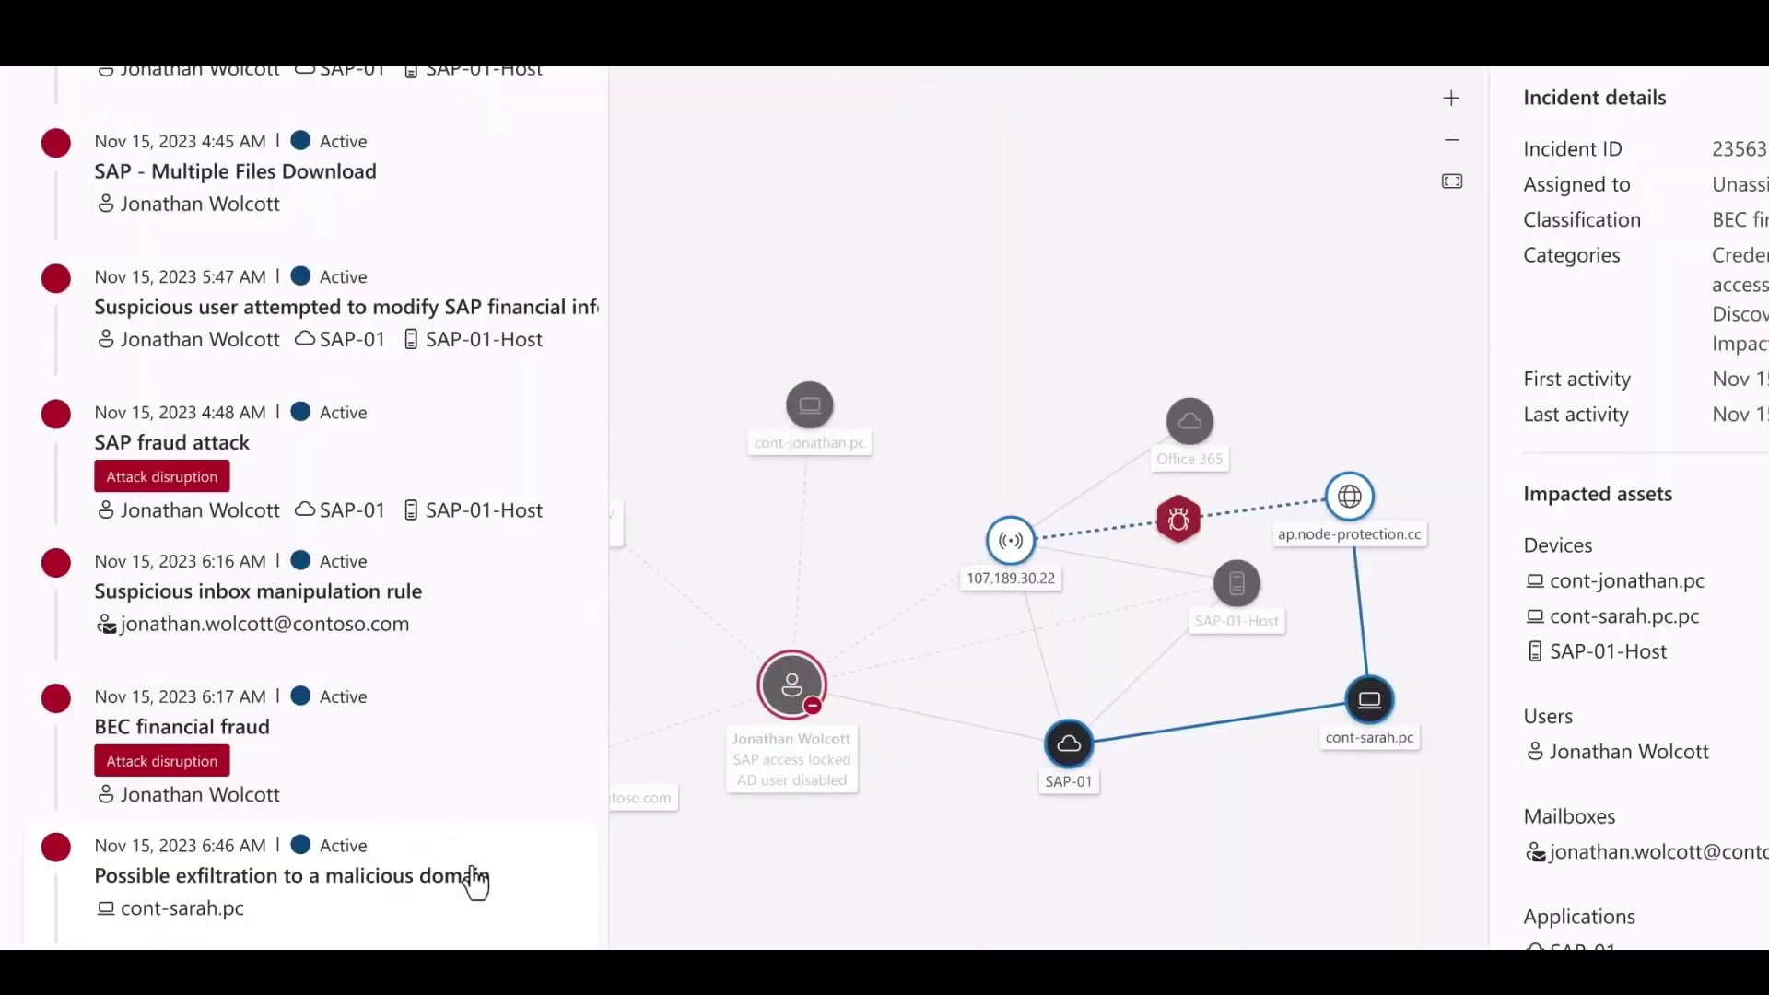
Have Copilot analyse the exfiltration alert's encoded PowerShell script and reveal its decoded source.
left_click(475, 879)
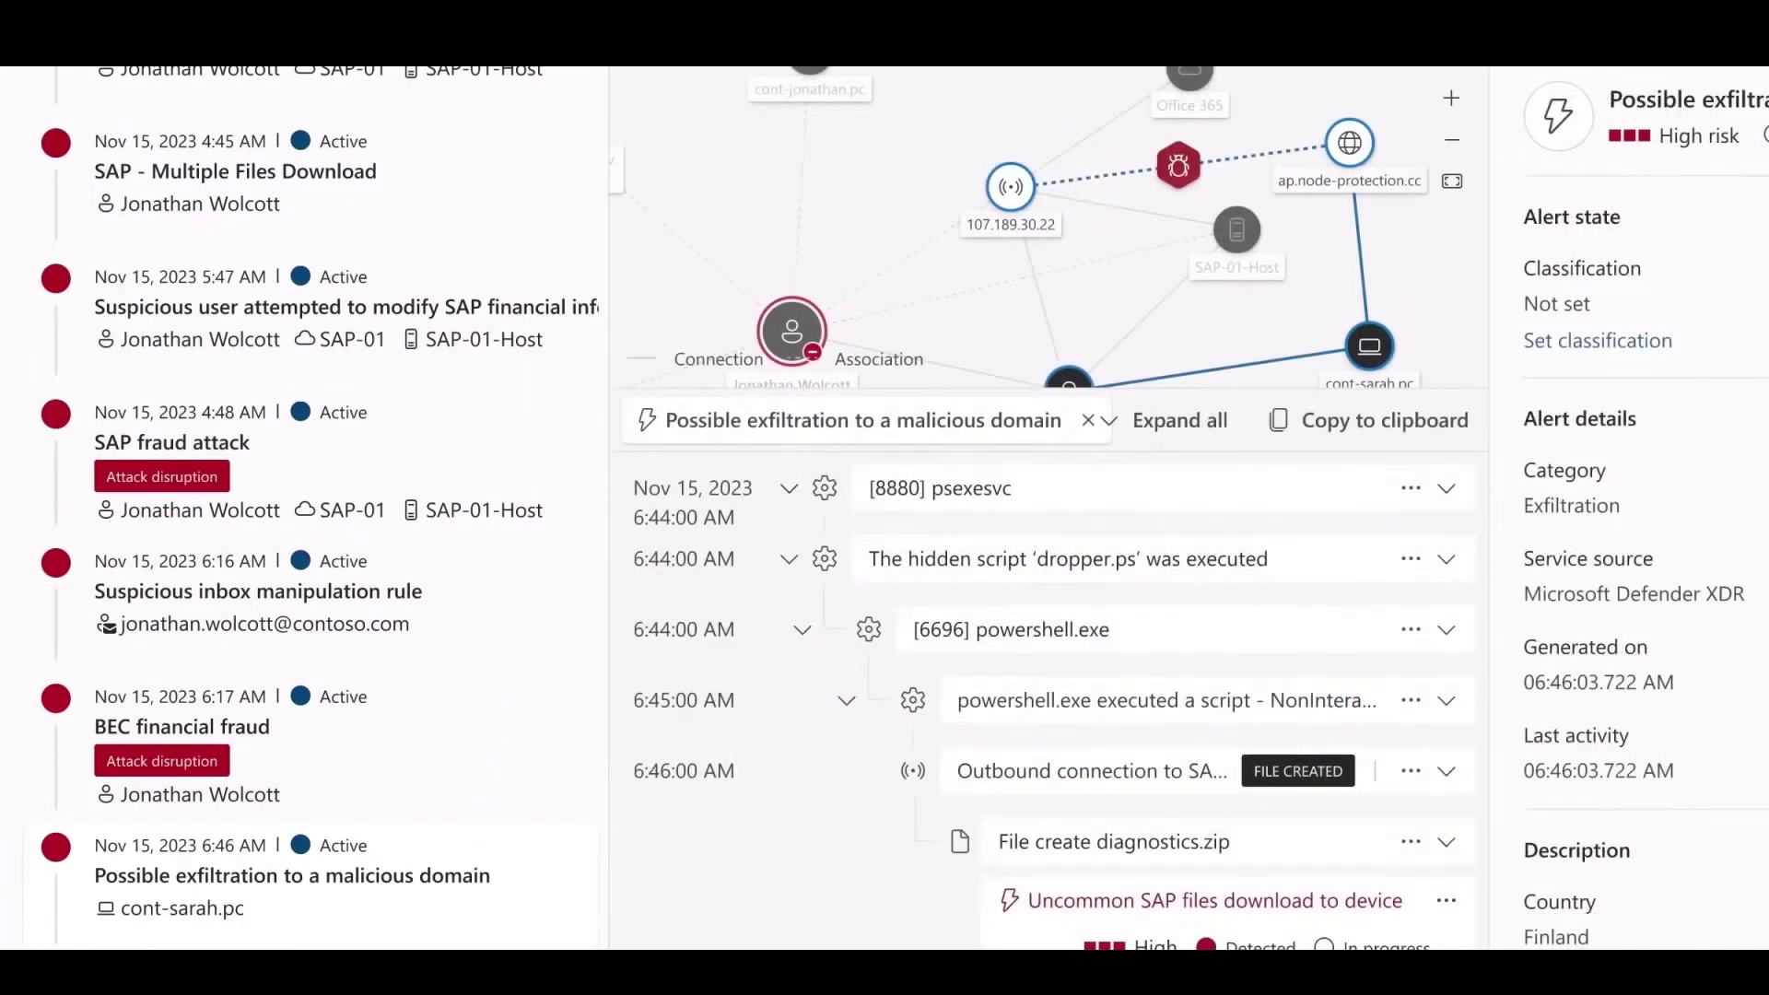
left_click(1446, 701)
scroll(1207, 660, "down", 2)
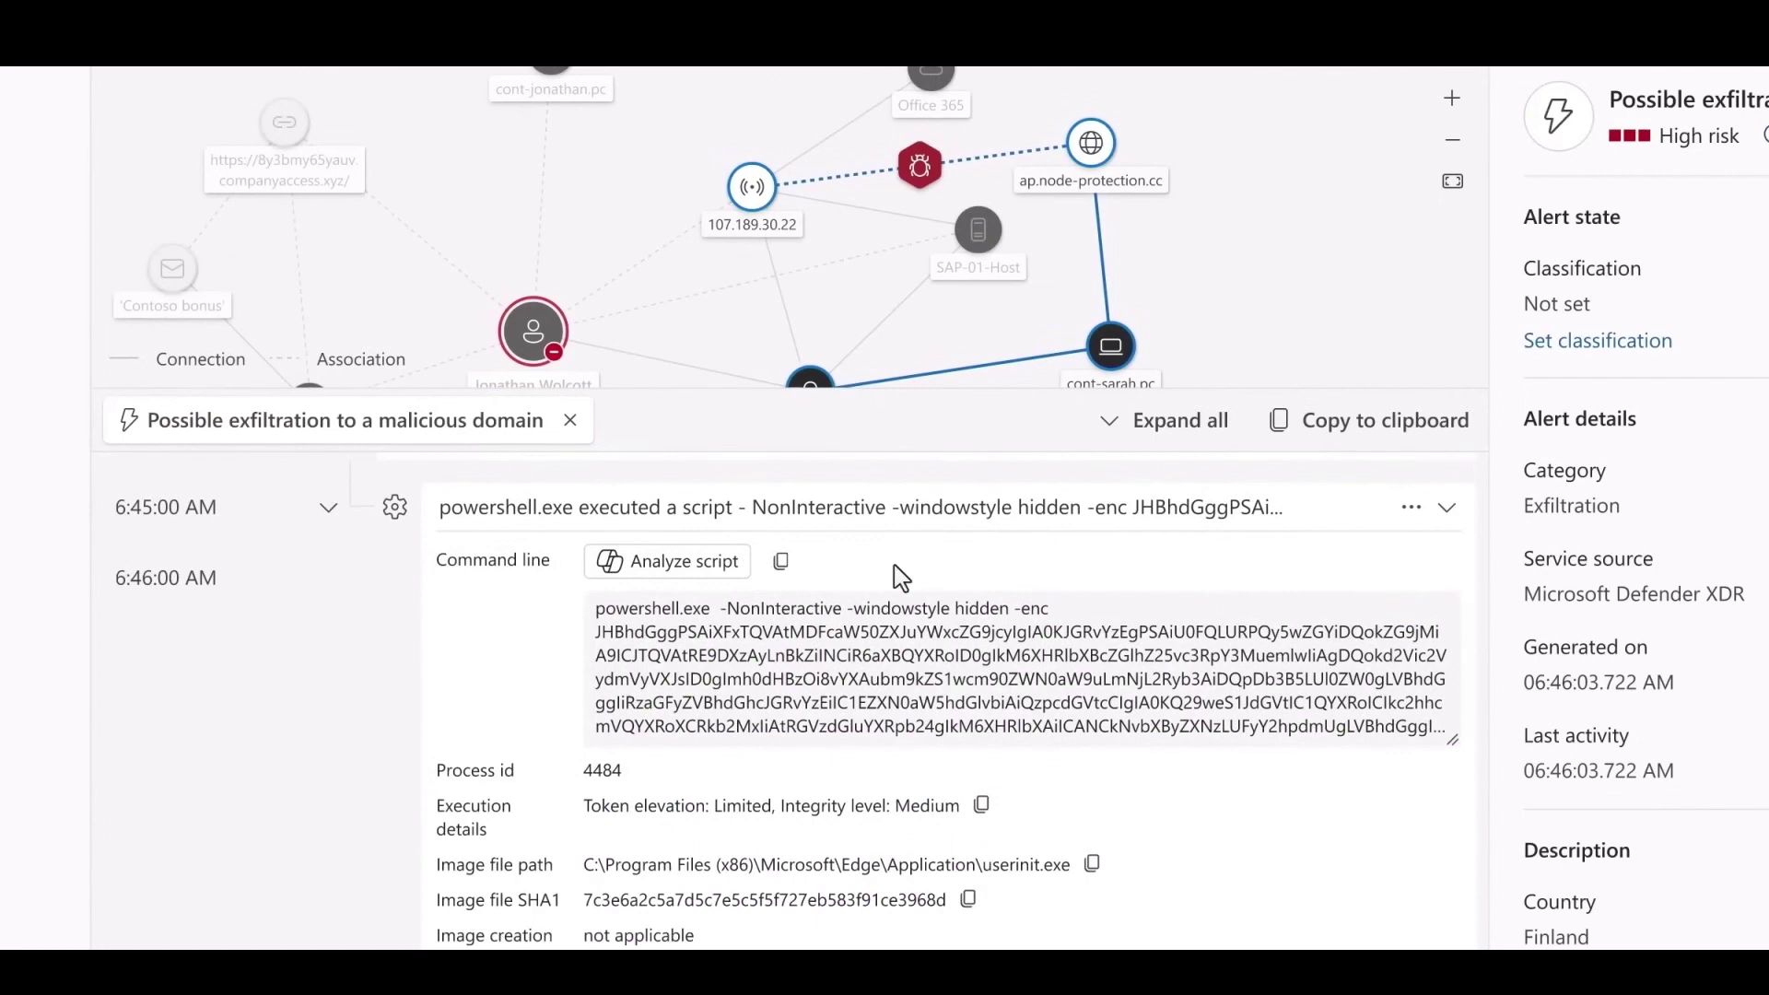
left_click(739, 572)
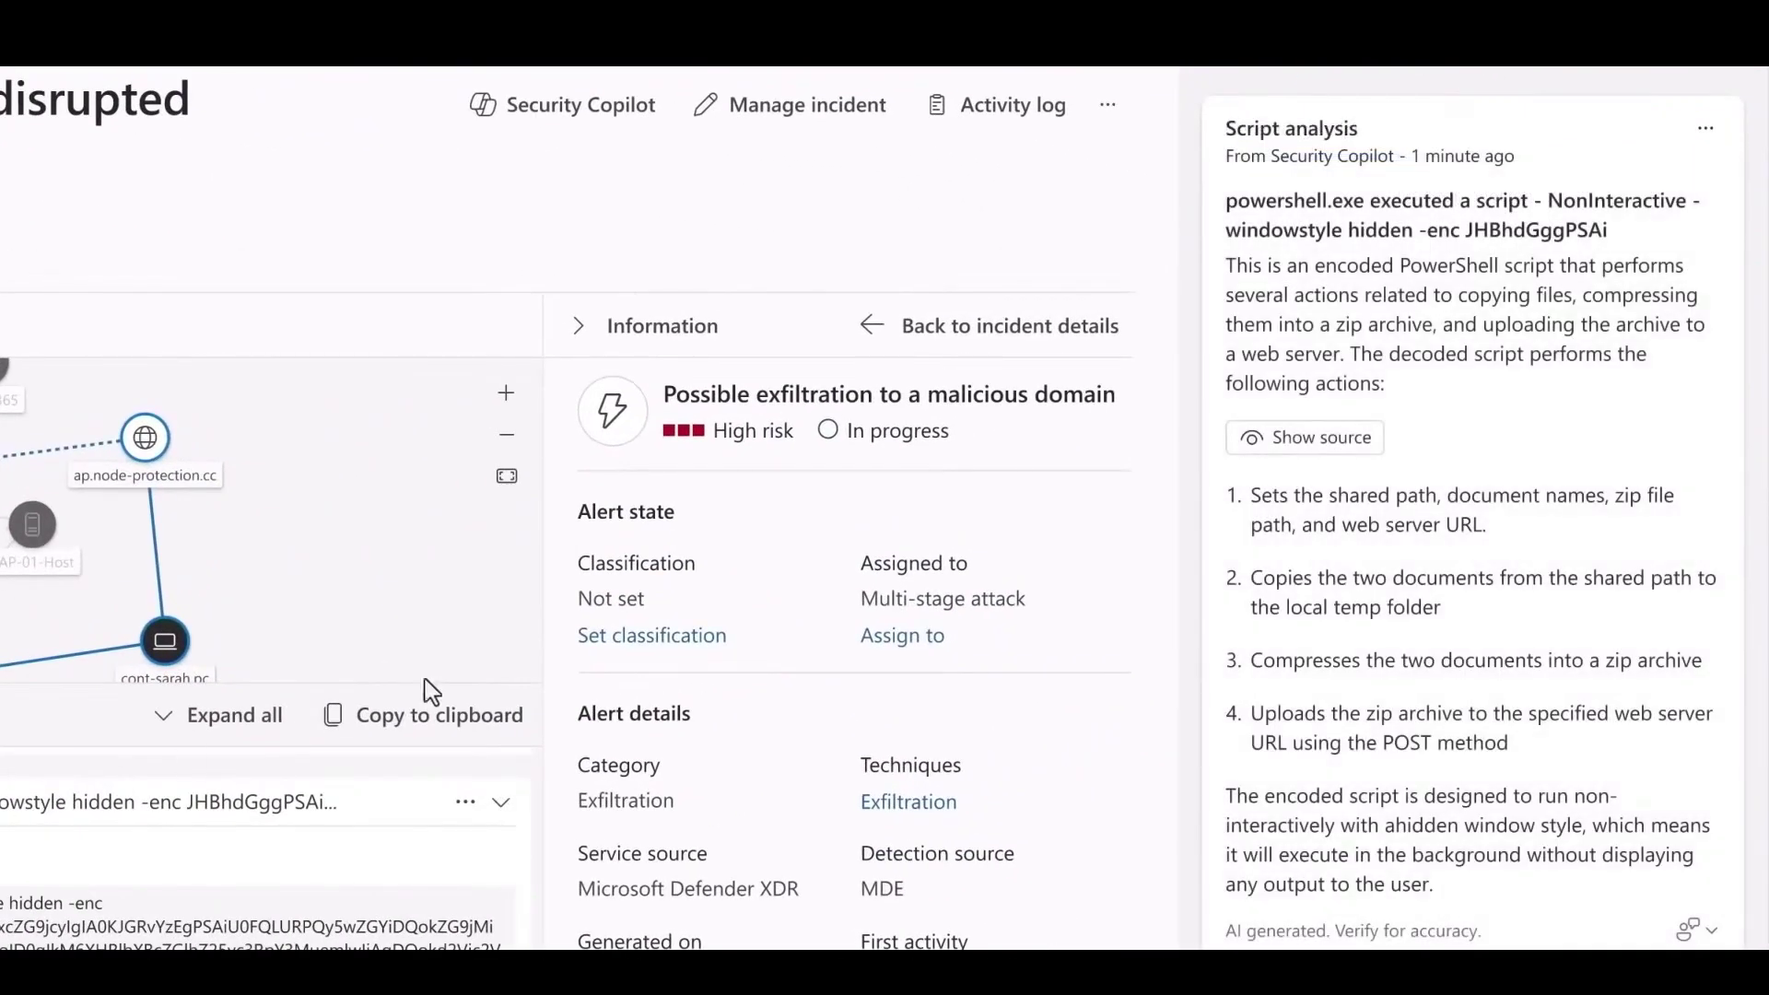
left_click(1267, 438)
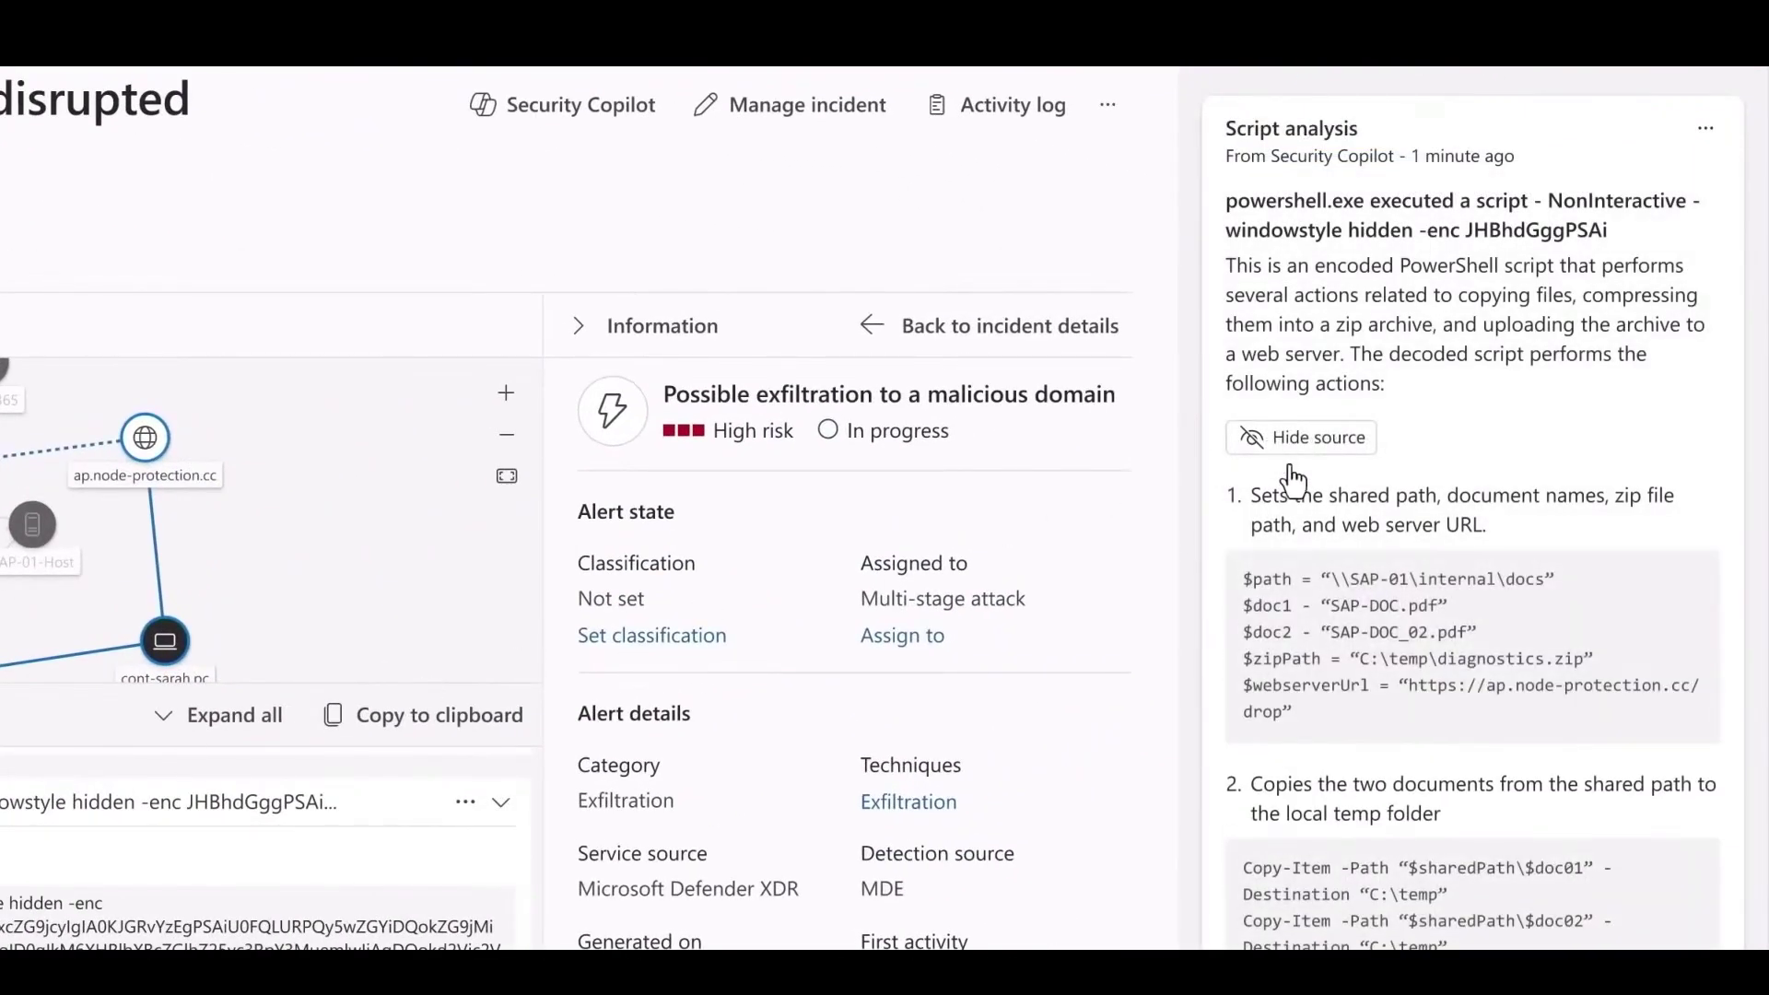
scroll(1670, 550, "down", 2)
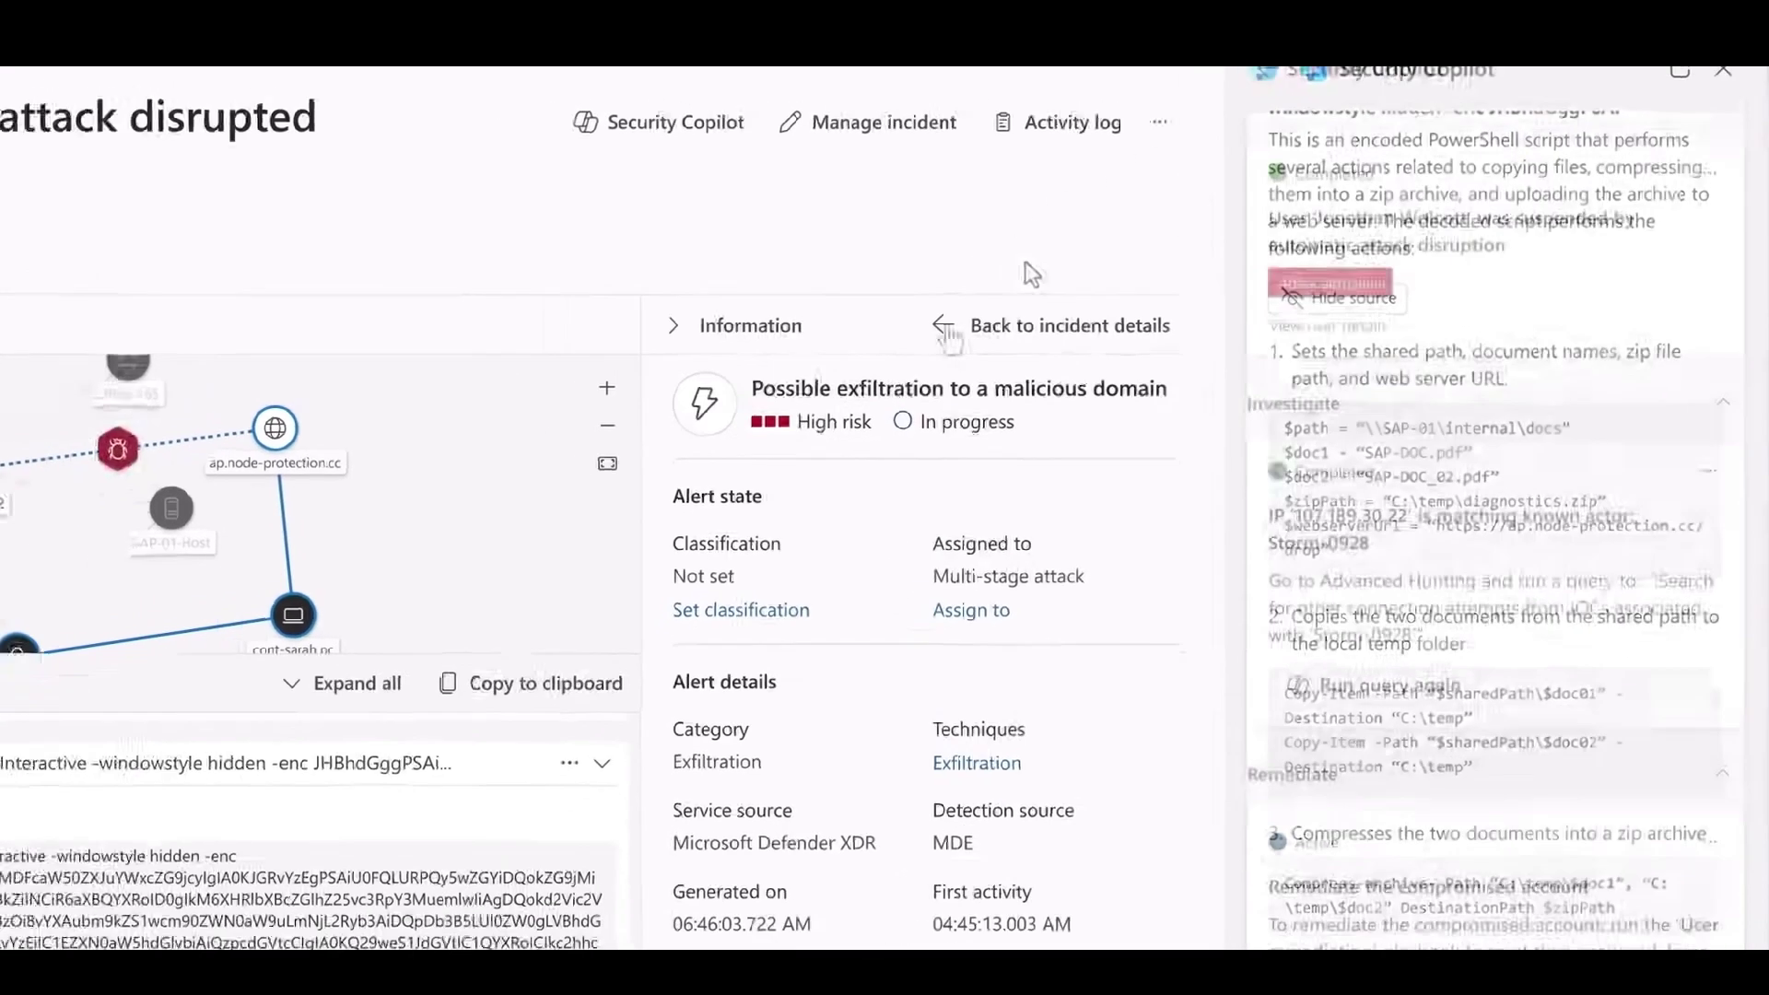
Run the User remediation playbook on the compromised account and resolve the incident with a Copilot report.
left_click(944, 327)
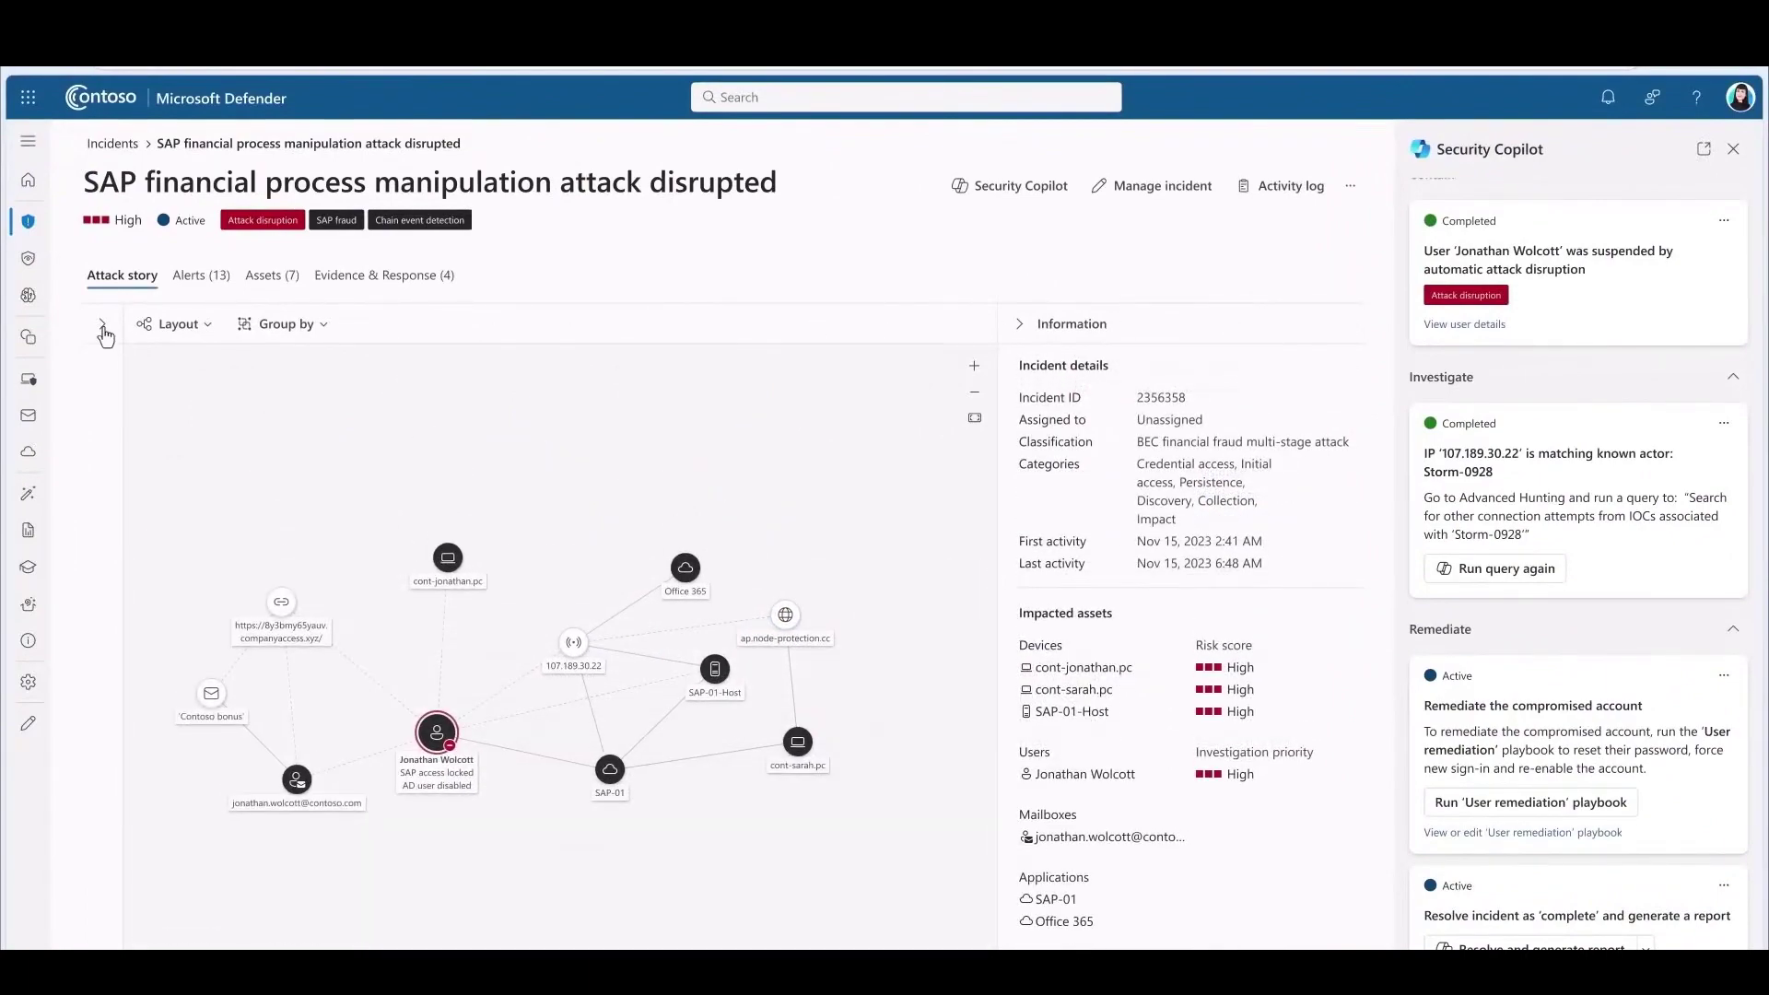
left_click(102, 325)
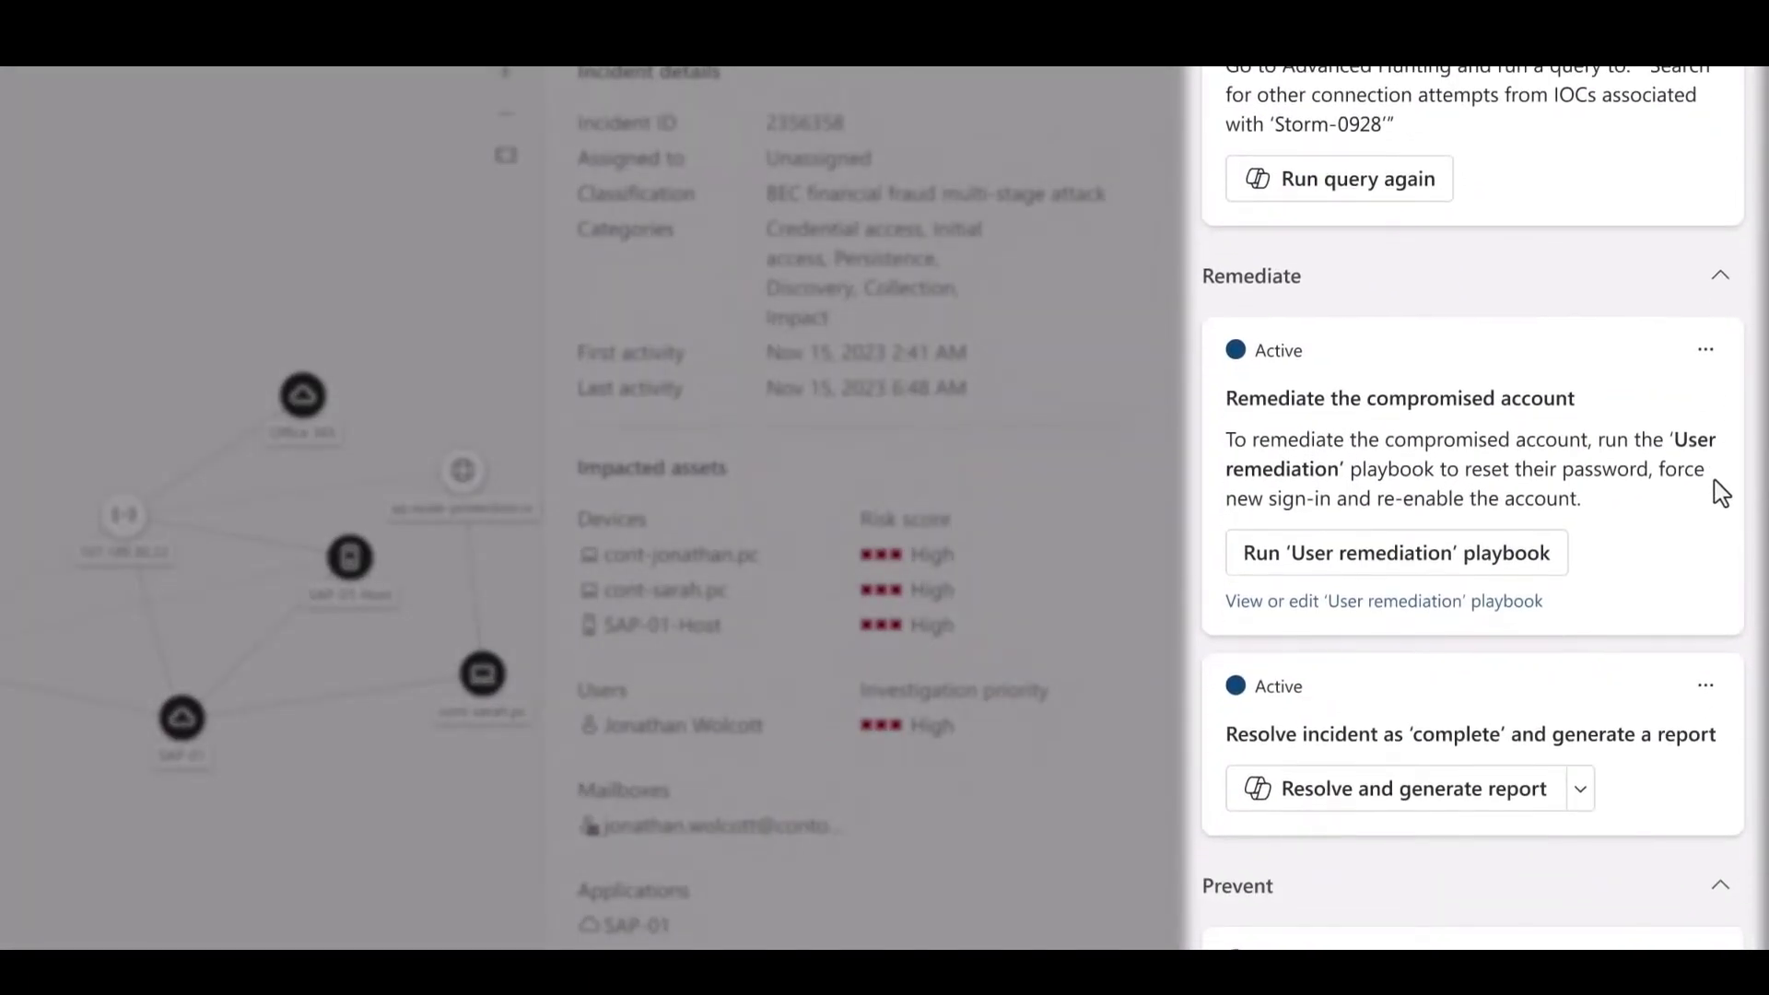
left_click(1564, 563)
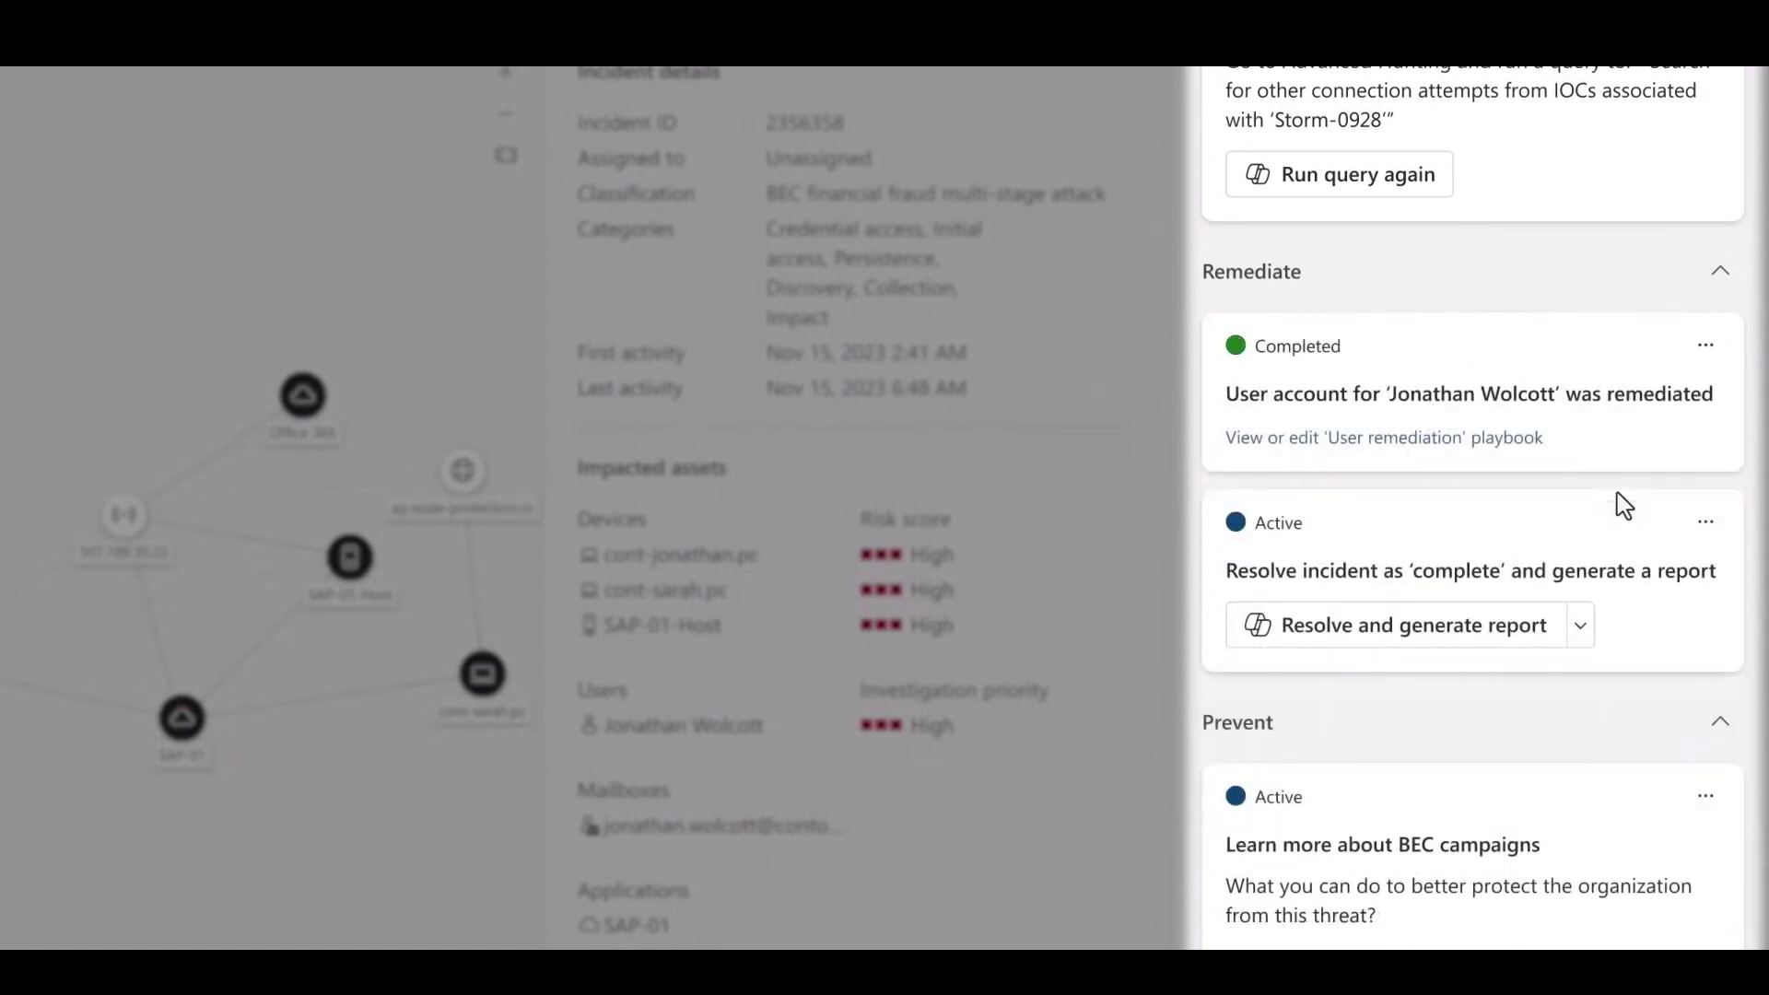
left_click(1531, 627)
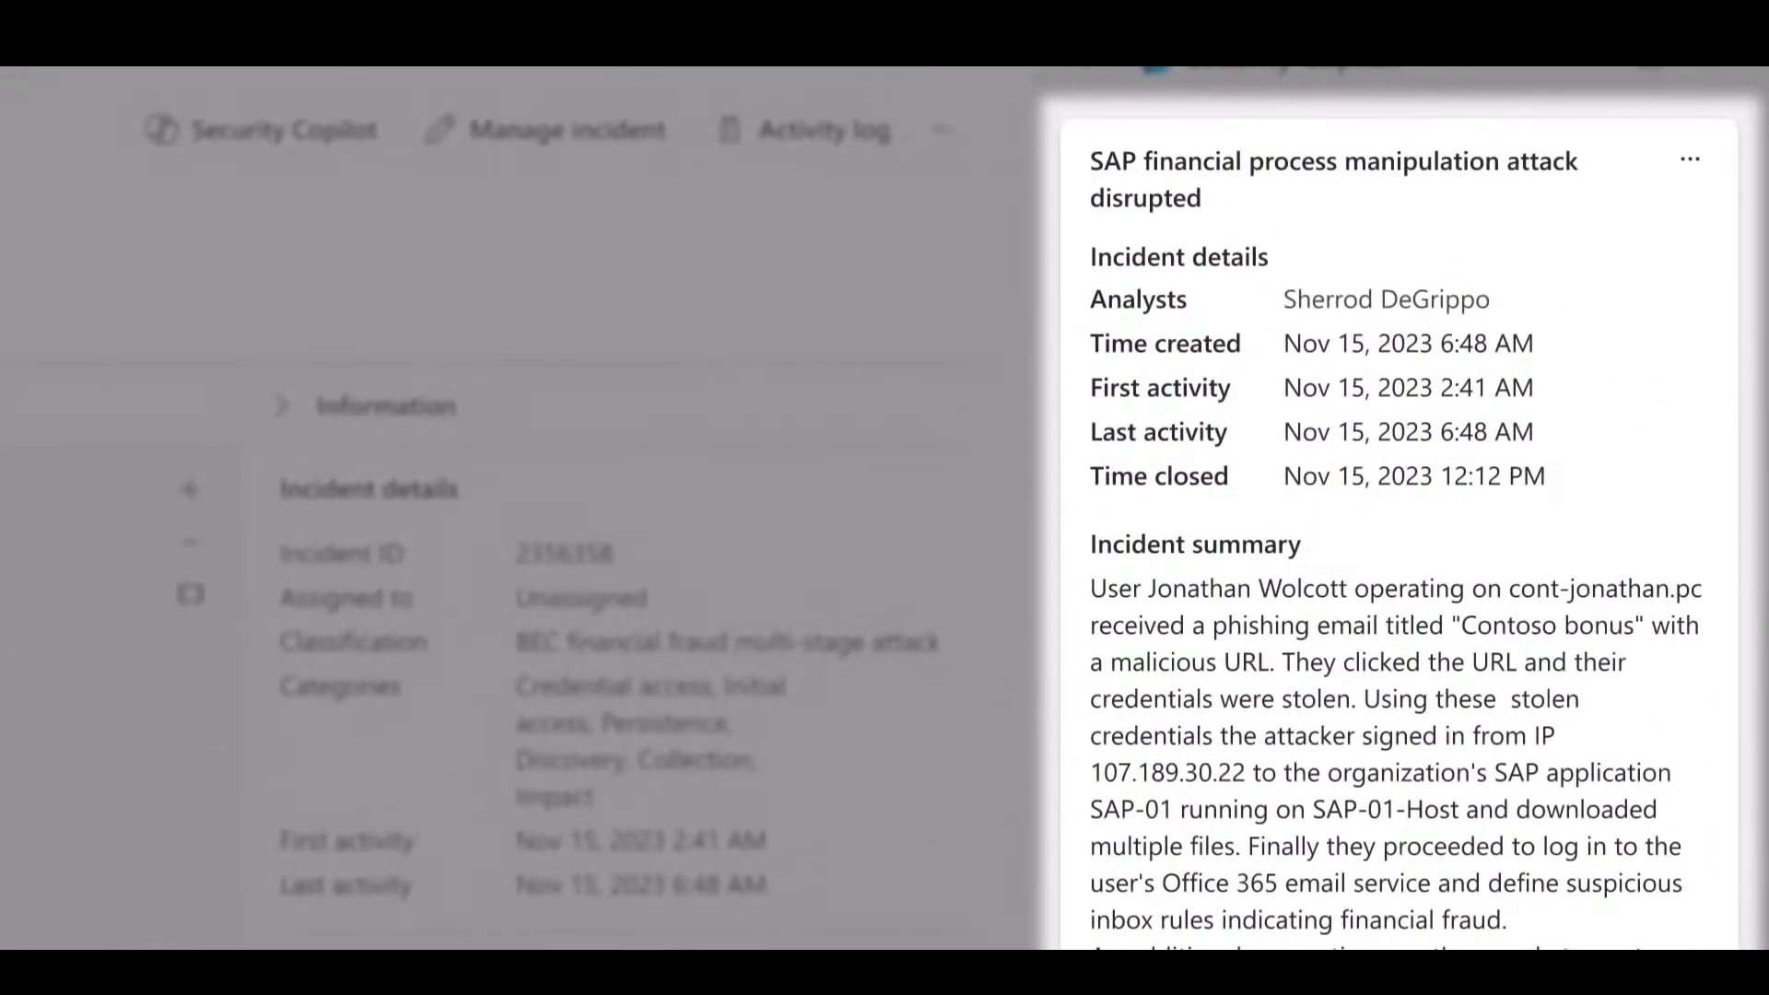
scroll(1644, 875, "down", 4)
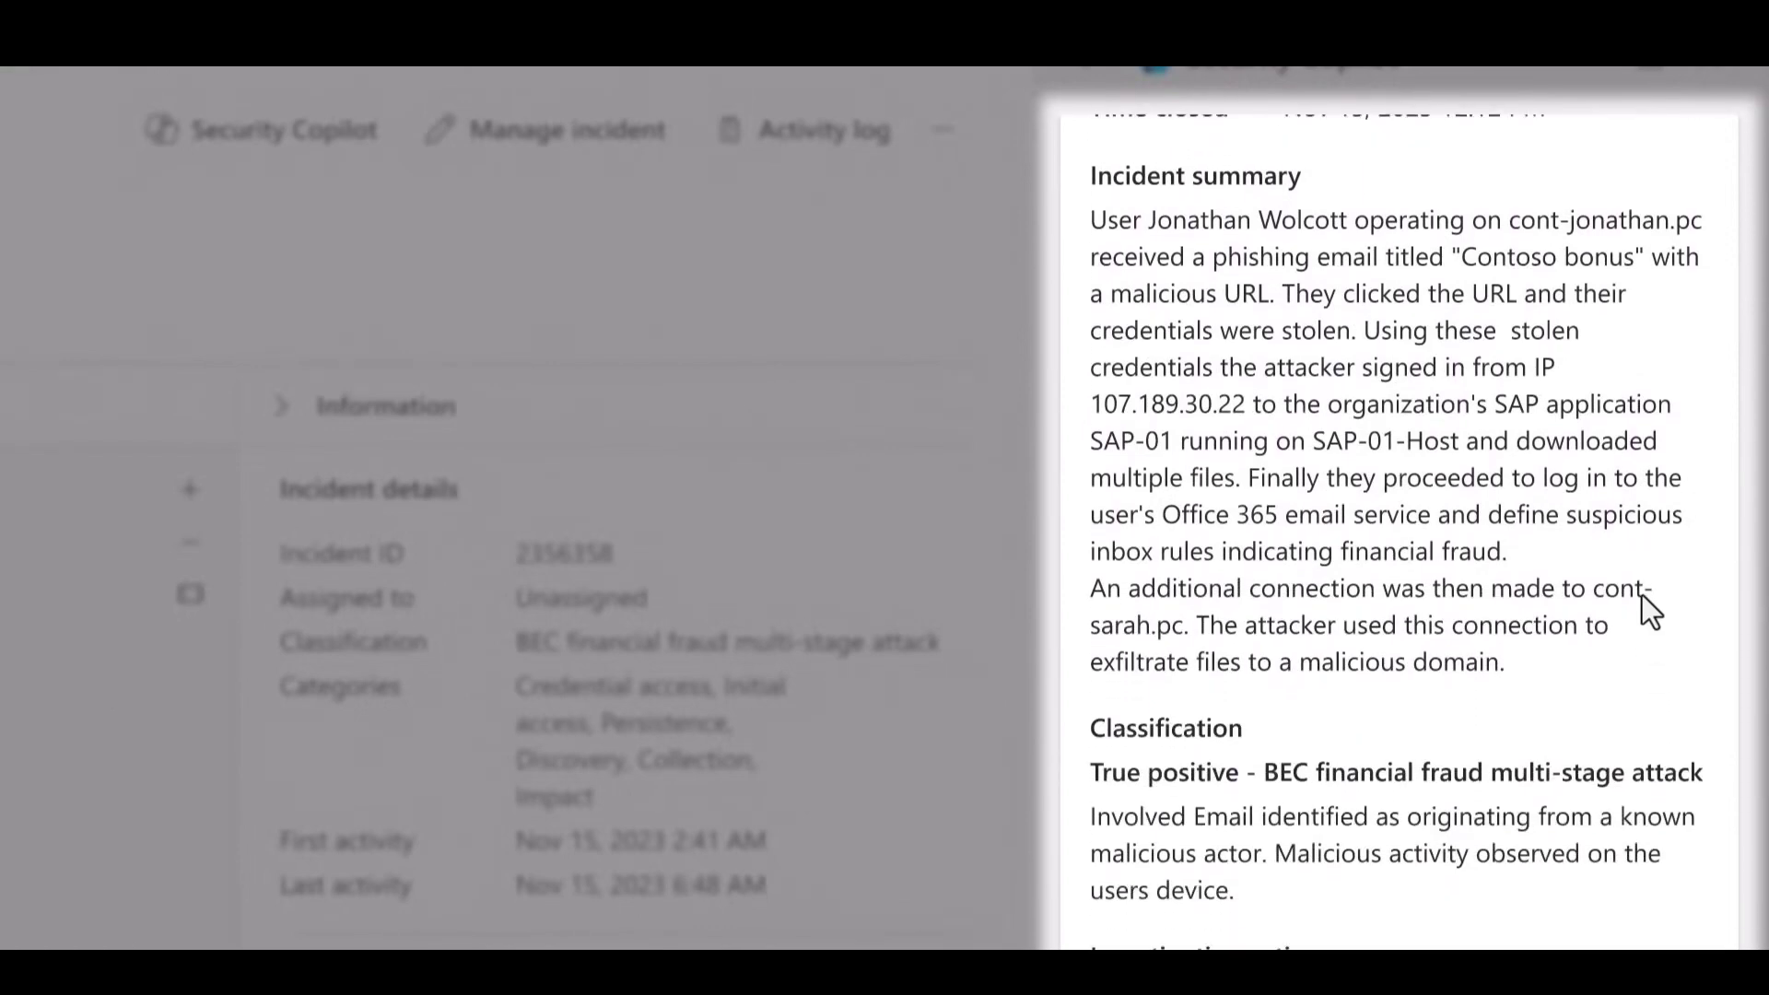
scroll(1649, 609, "up", 3)
scroll(1703, 860, "up", 2)
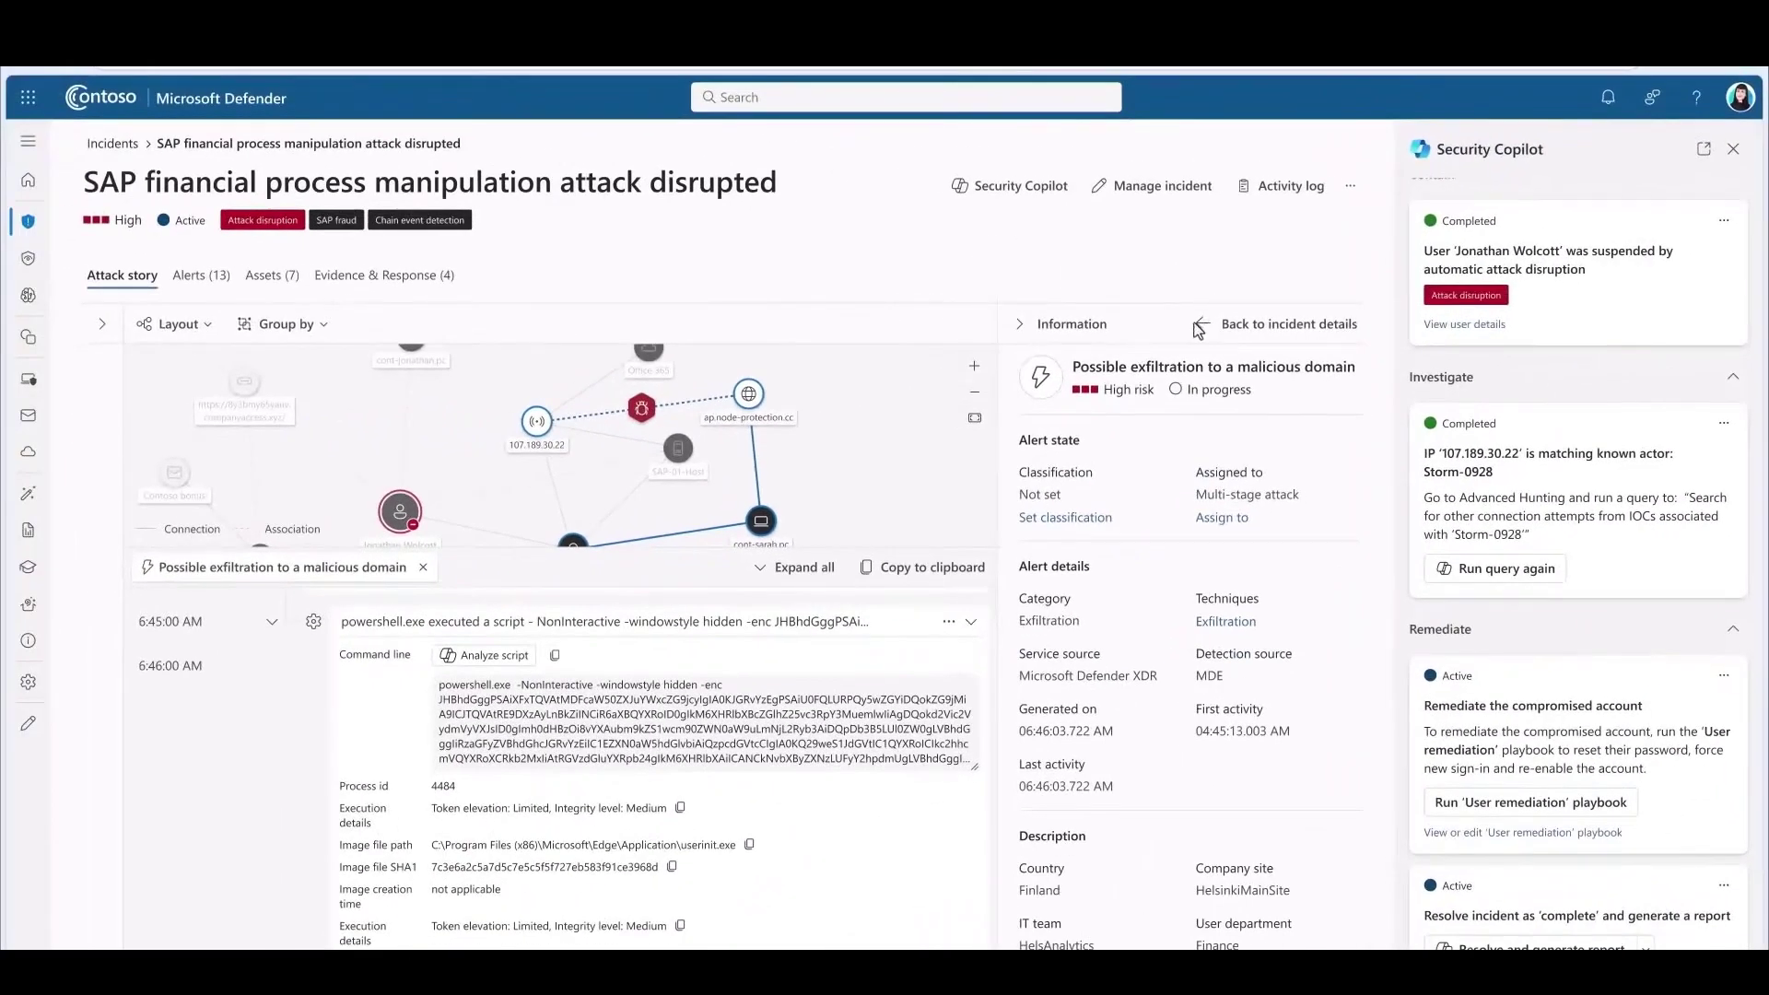
Remediate the user via the playbook again and close the incident as true-positive BEC fraud with a report.
left_click(102, 325)
left_click(102, 325)
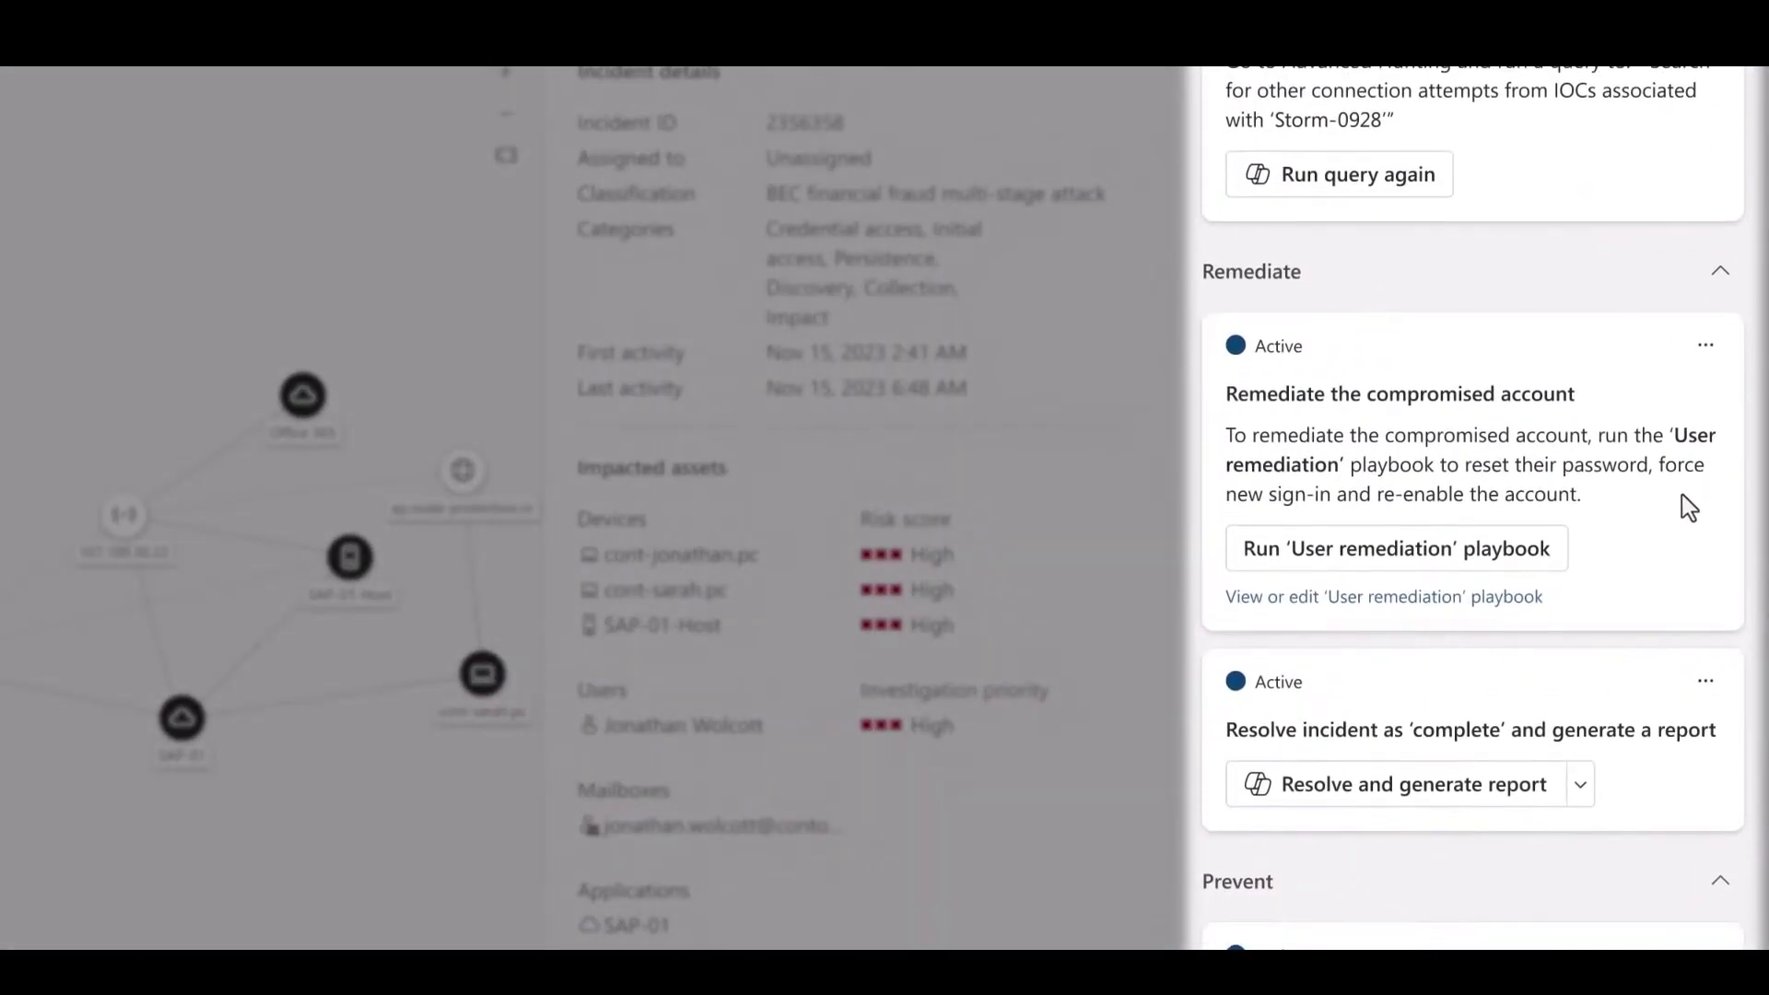
left_click(1564, 566)
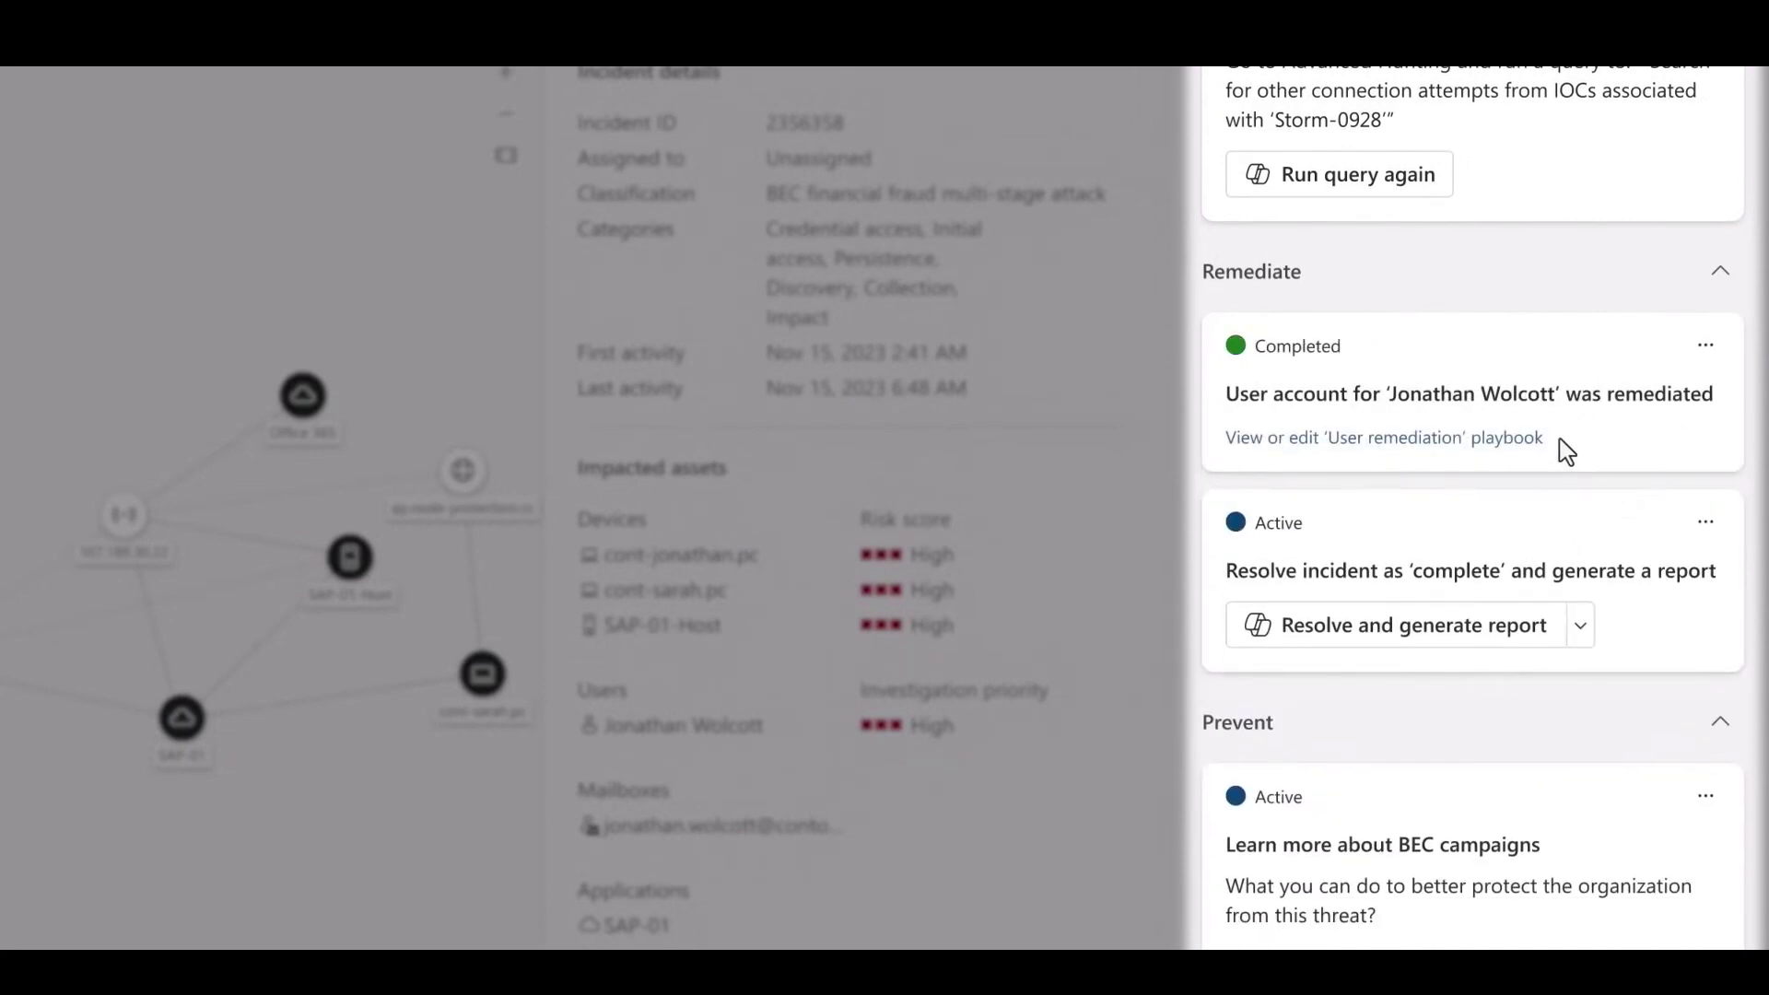
left_click(1530, 624)
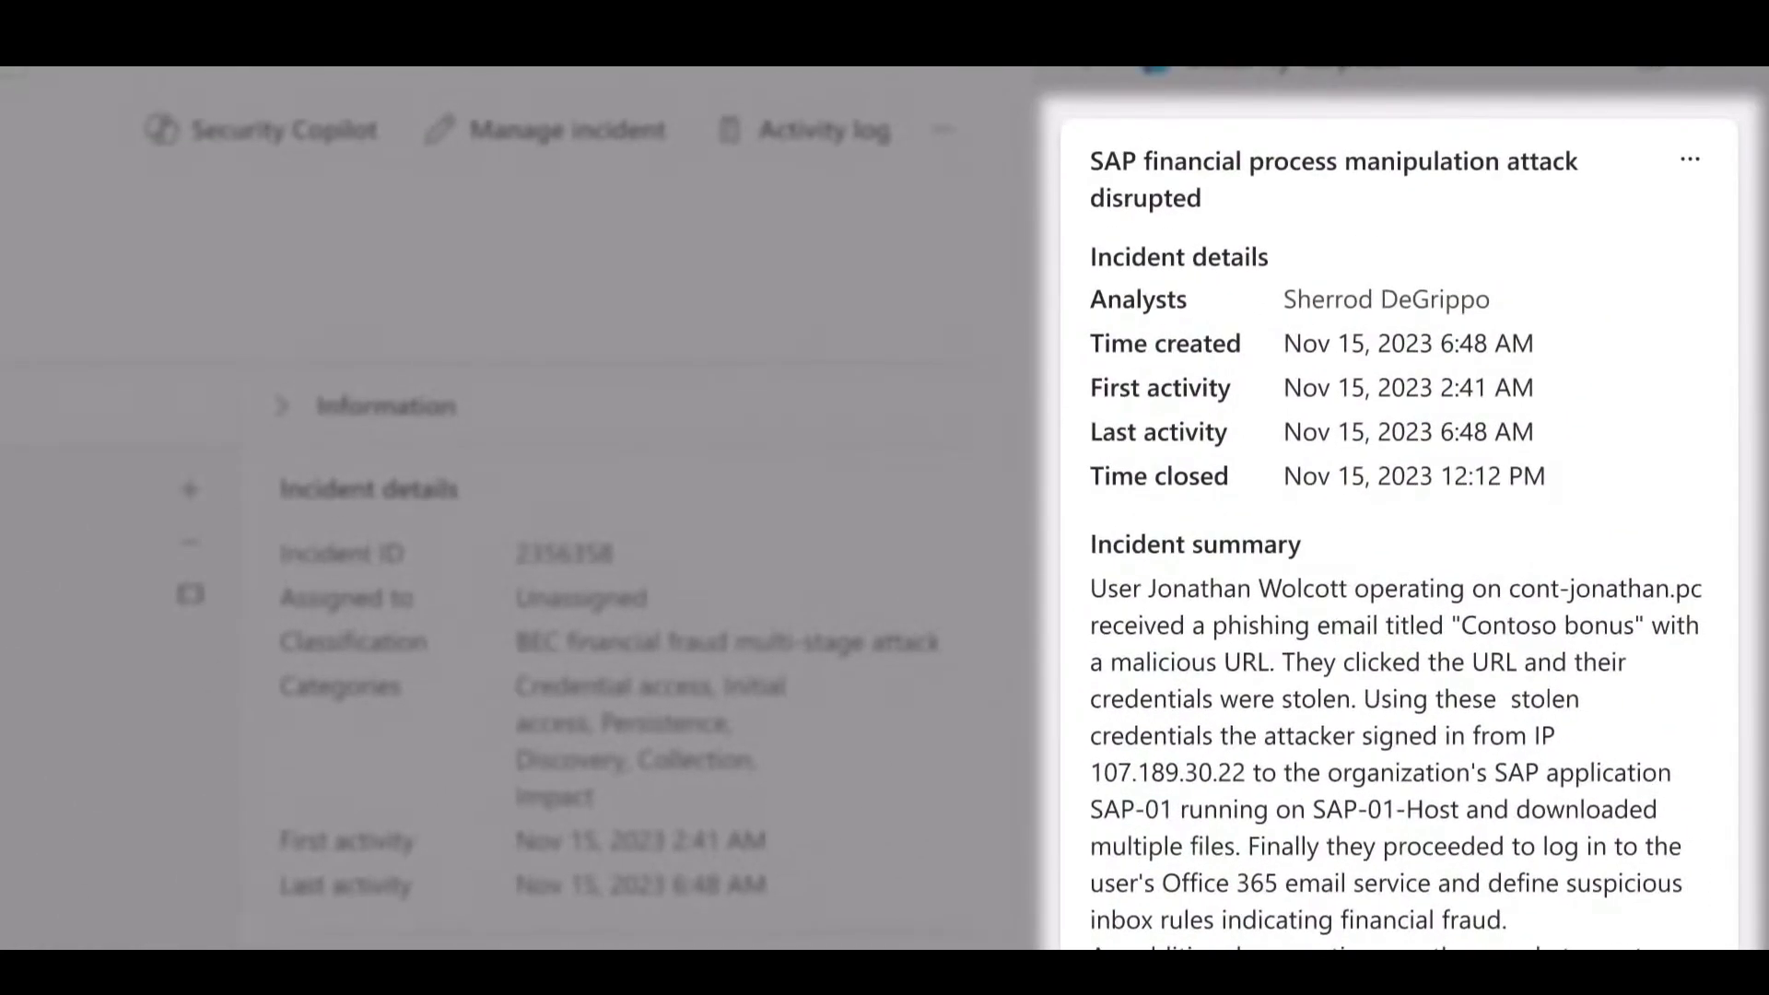
scroll(1649, 829, "down", 4)
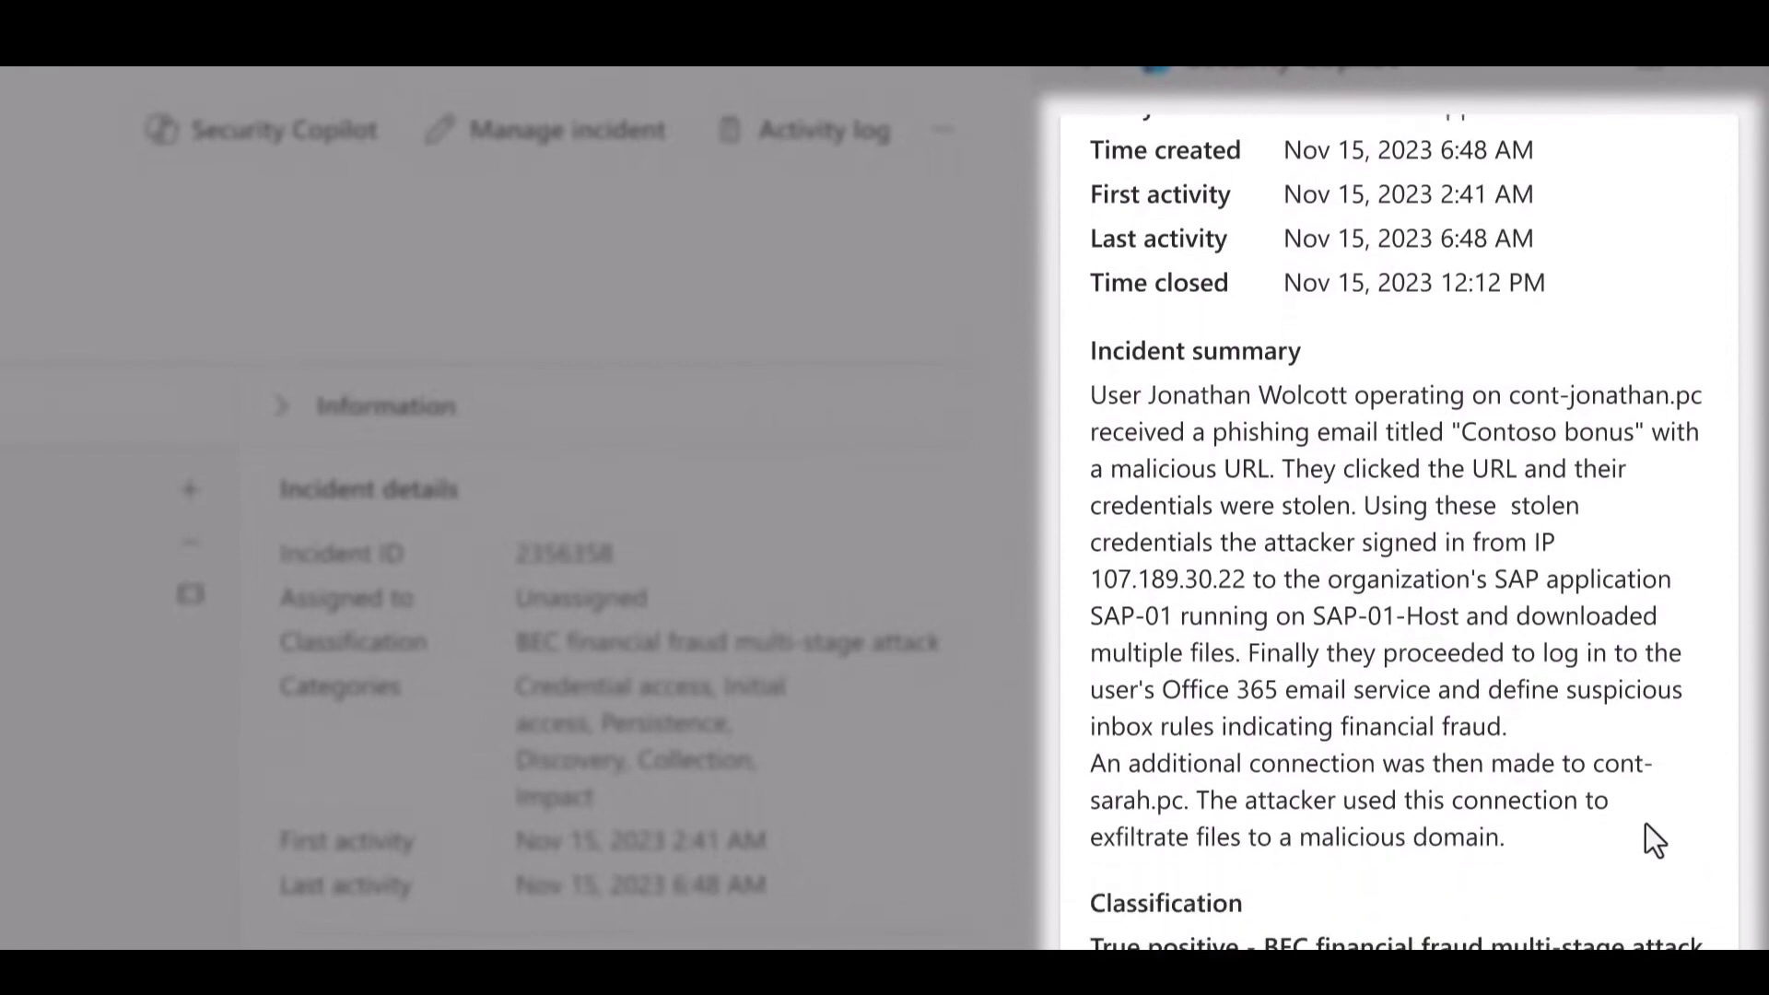
scroll(1646, 600, "up", 2)
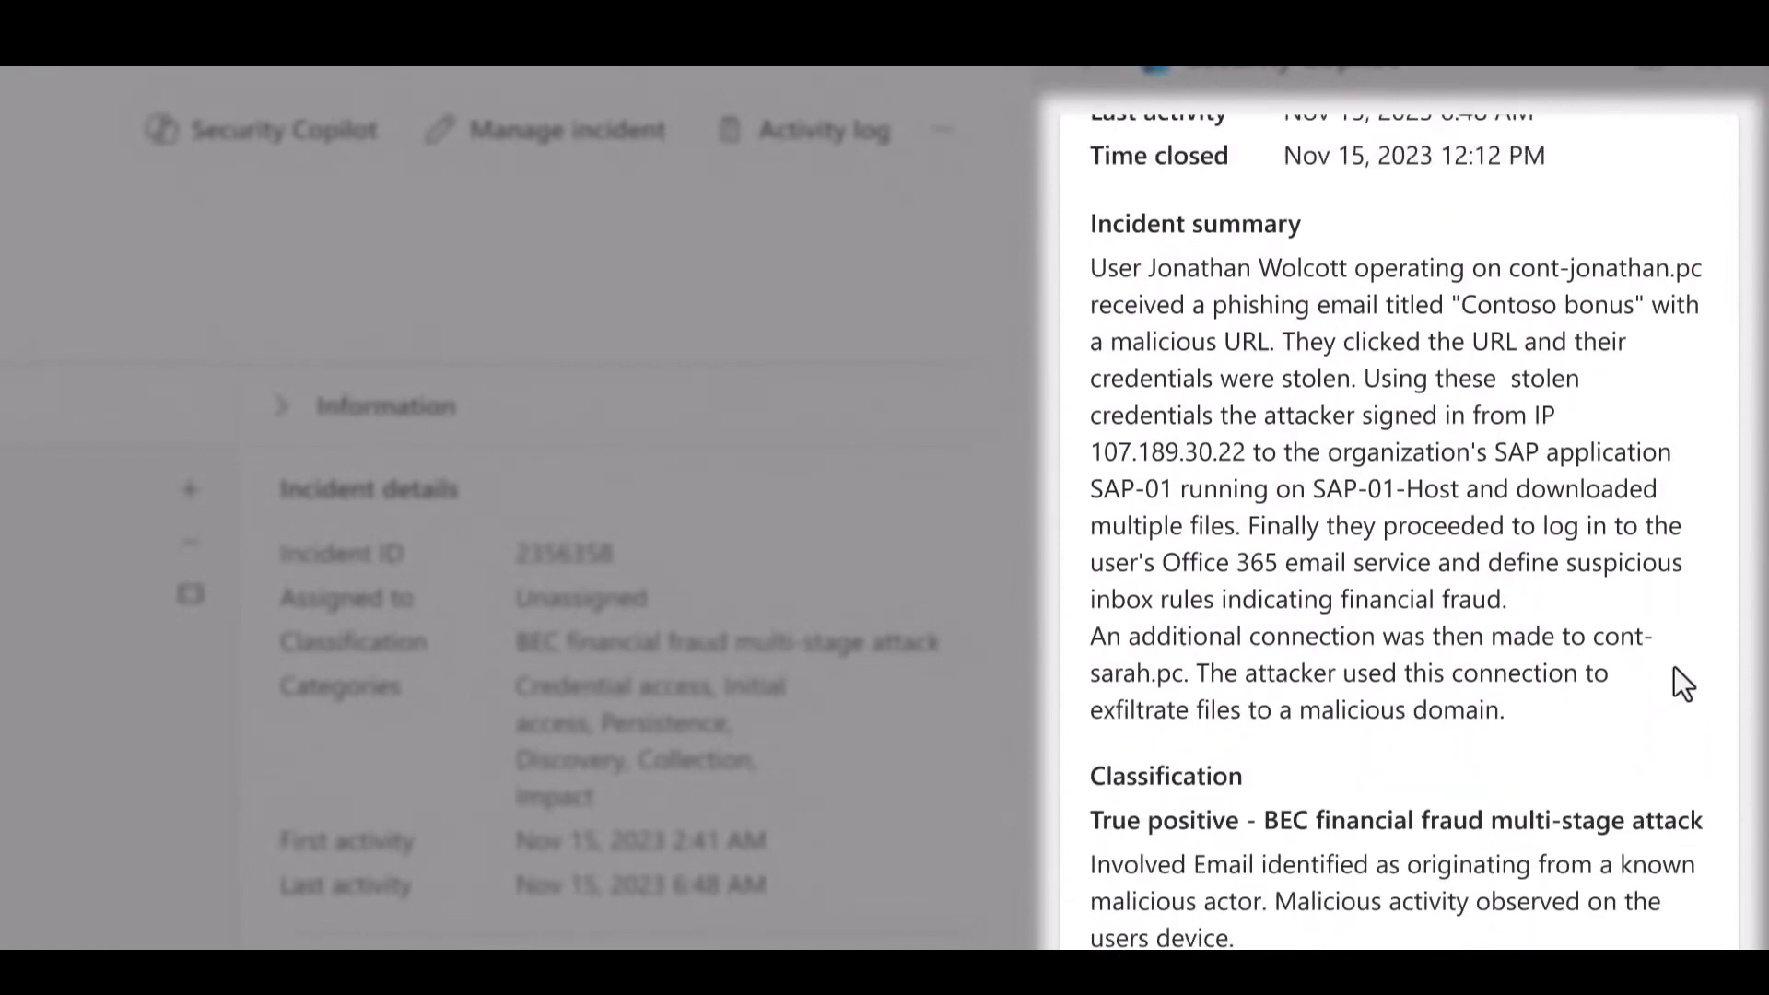
scroll(1703, 790, "up", 4)
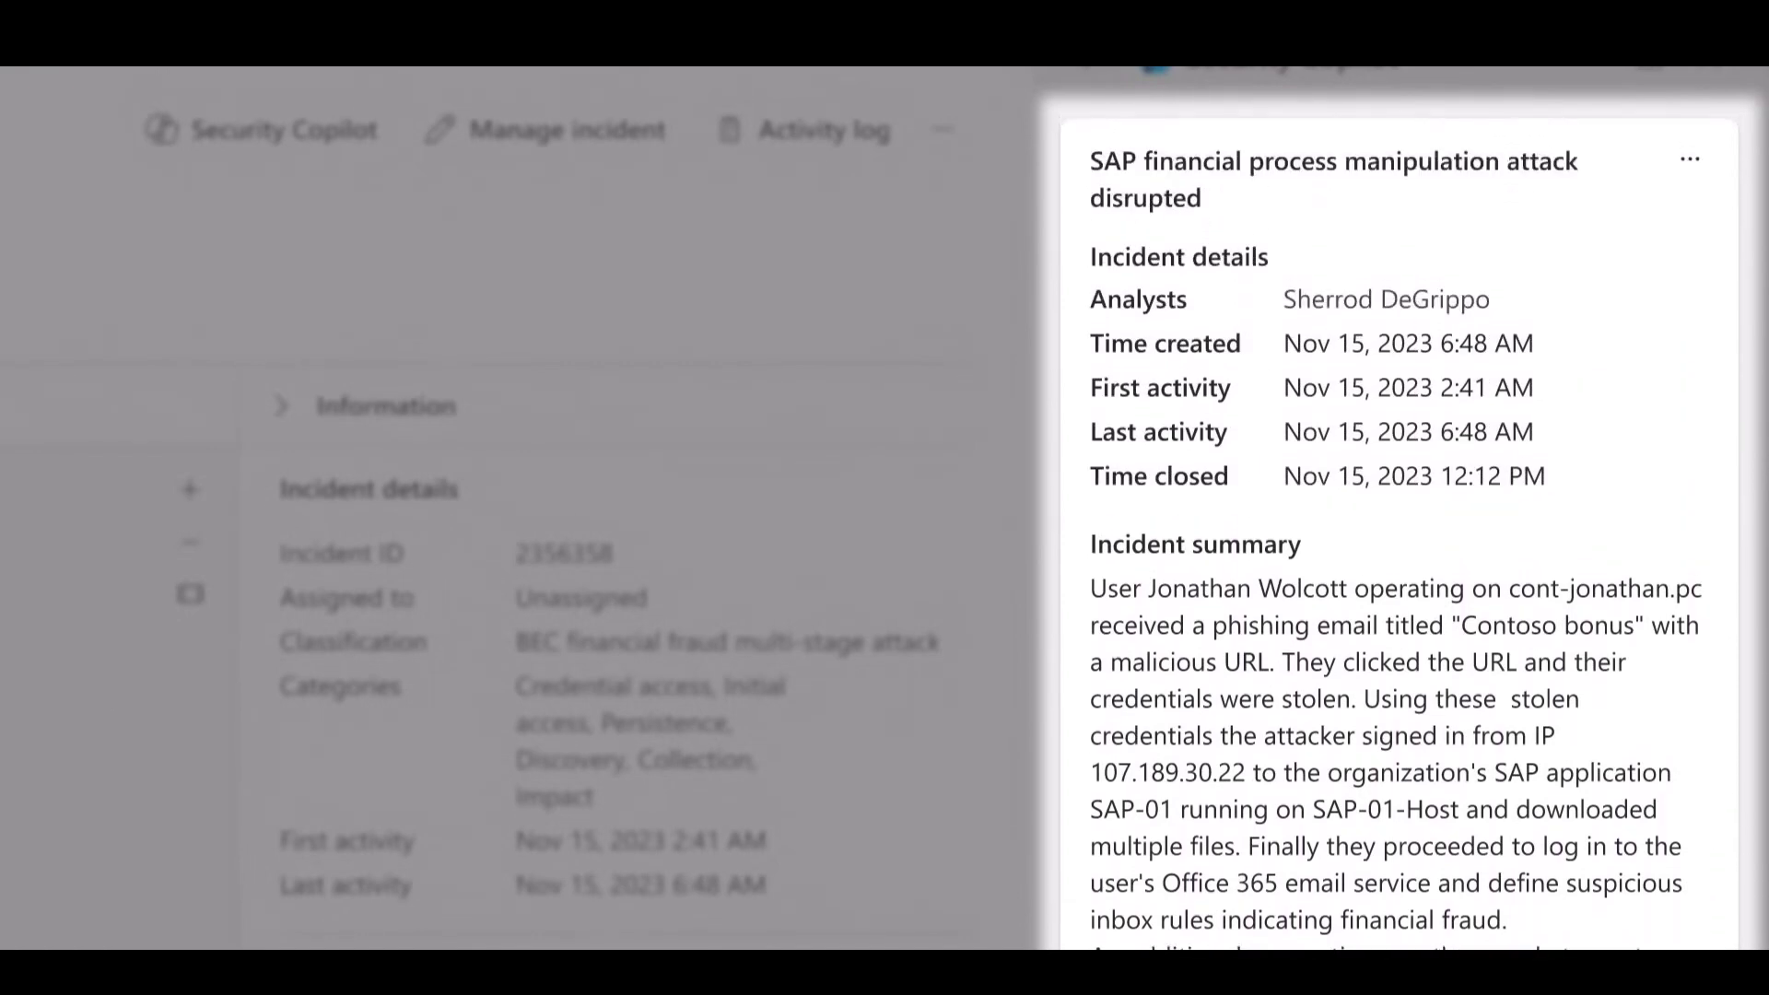